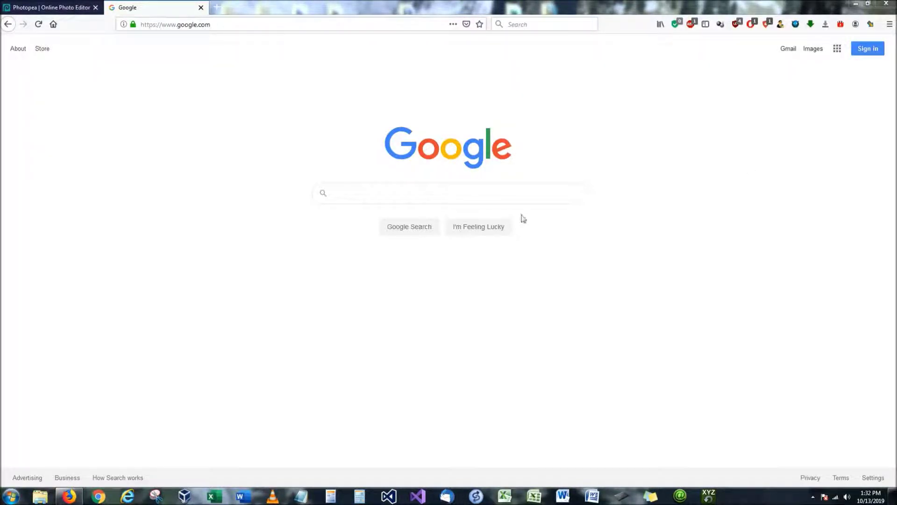
# - Focus the empty Google search box in the new Firefox tab
pyautogui.click(525, 196)
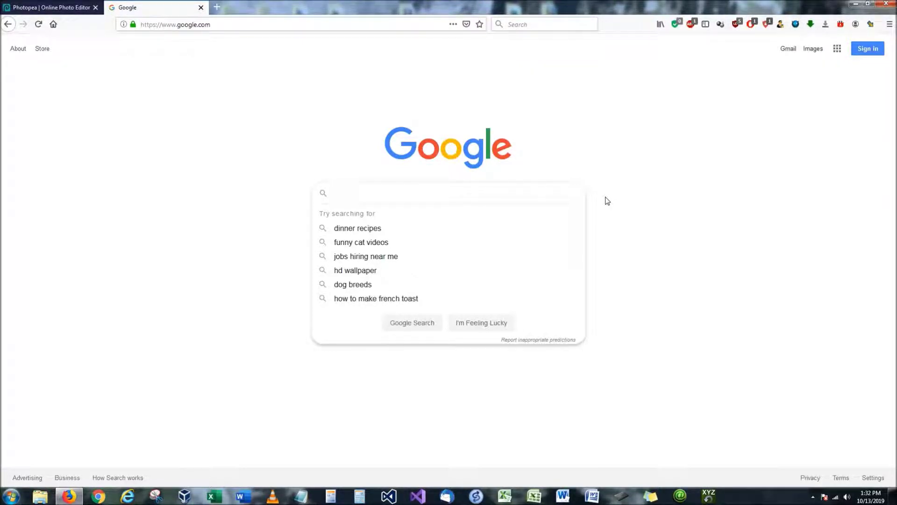
# - Search Google for 'photopea', open the Photopea Online Photo Editor result, and close the duplicate tab
pyautogui.write('ph')
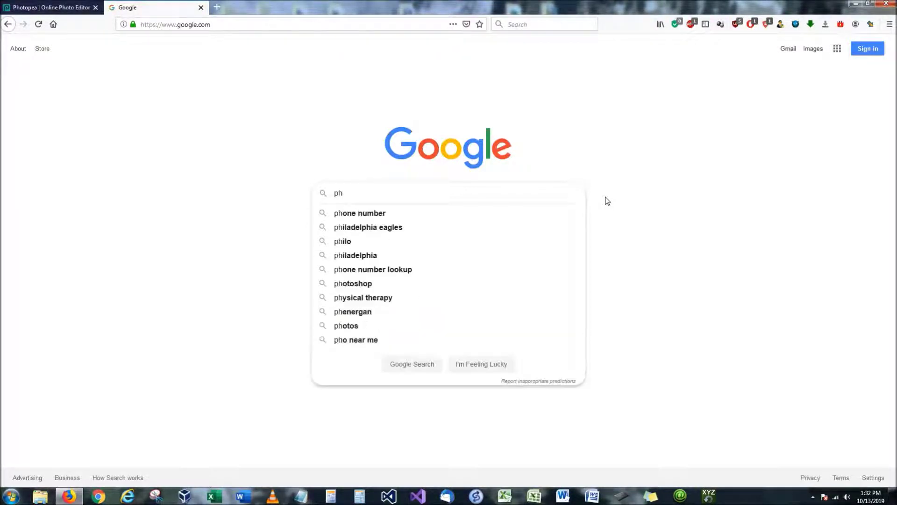
pyautogui.write('otopea')
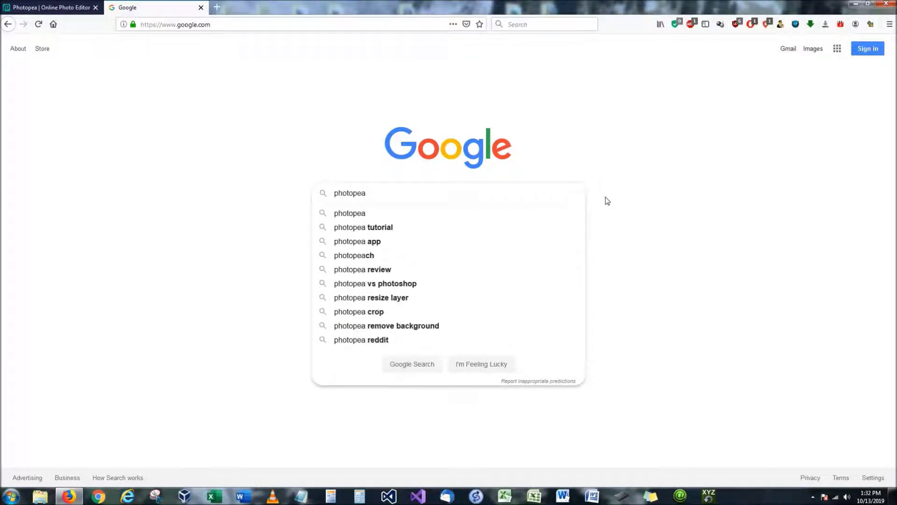
pyautogui.press('Return')
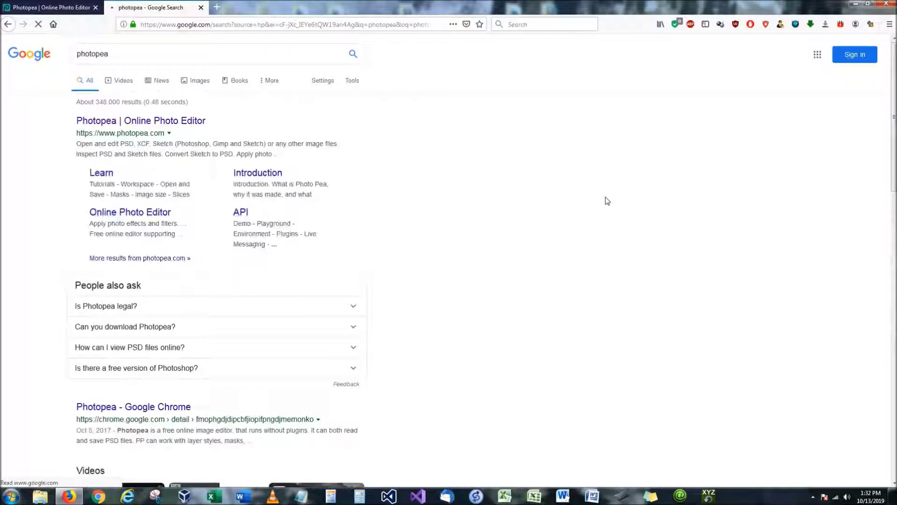
pyautogui.click(201, 123)
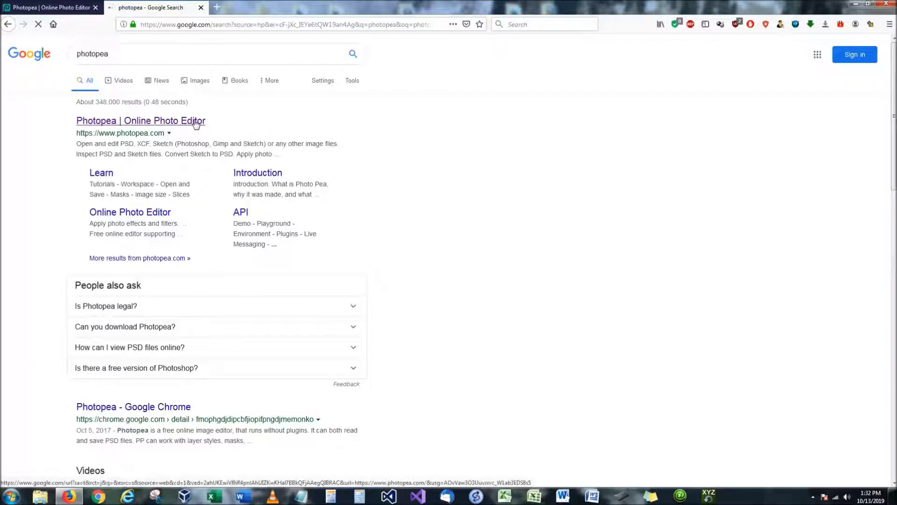
pyautogui.click(201, 8)
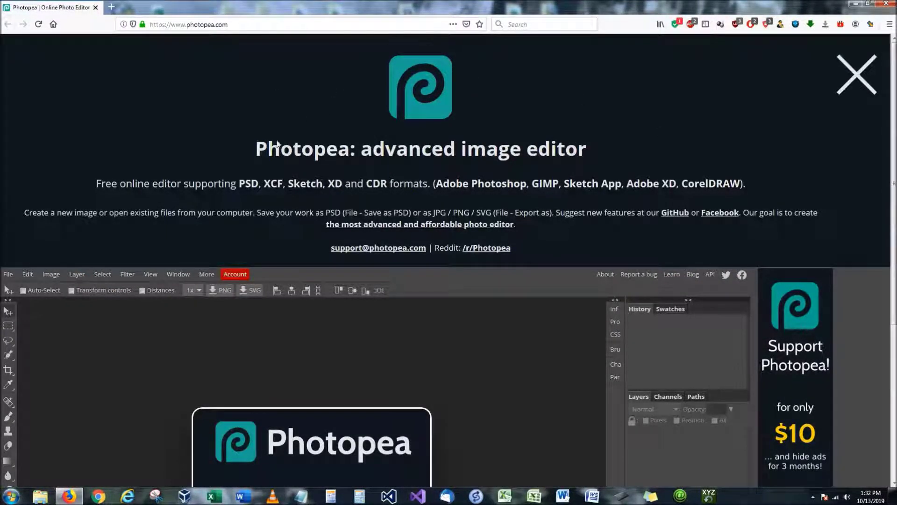
# - Dismiss the Photopea intro banner to reveal the start screen
pyautogui.click(858, 81)
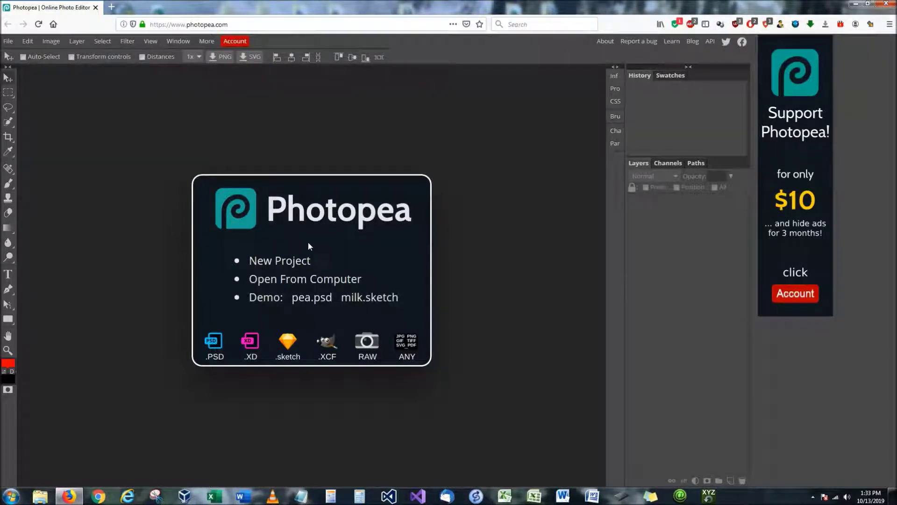
# - Start a 1280 × 720 px new project, dismiss the Java notice, and open the size units list
pyautogui.click(264, 262)
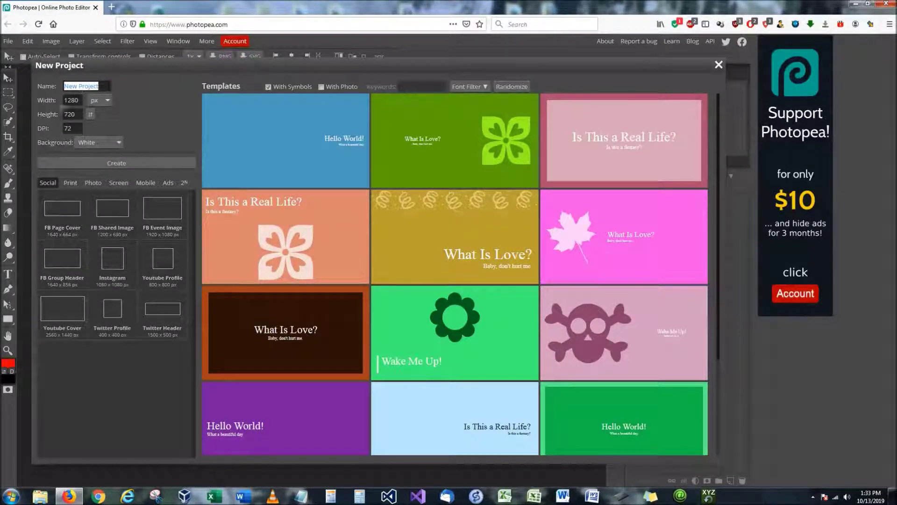
pyautogui.click(83, 99)
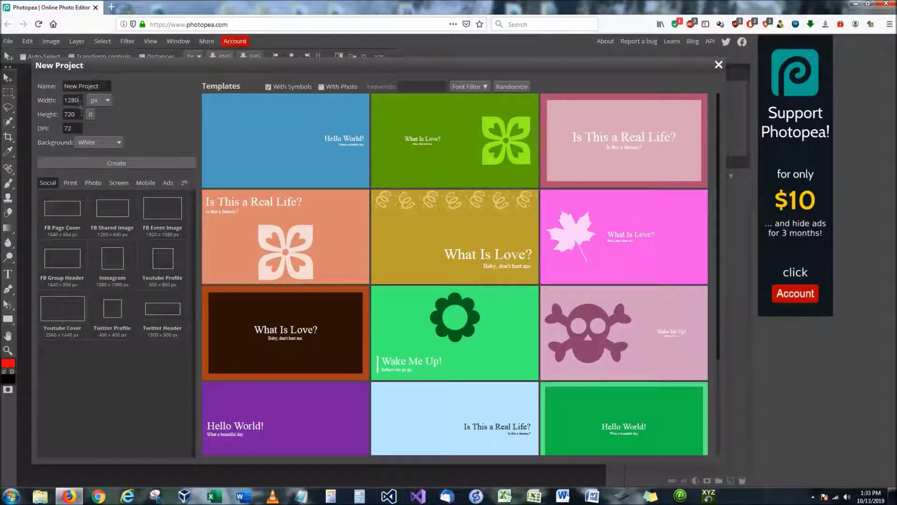
pyautogui.click(81, 112)
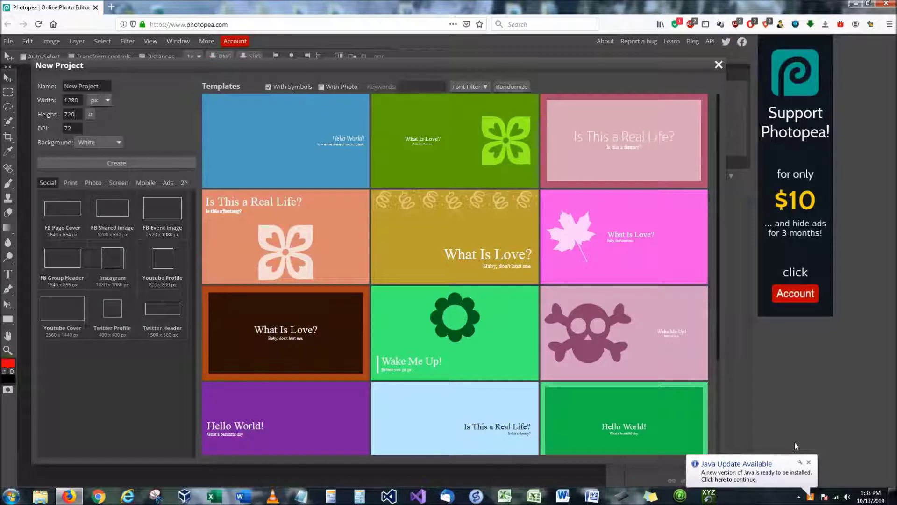
pyautogui.click(809, 462)
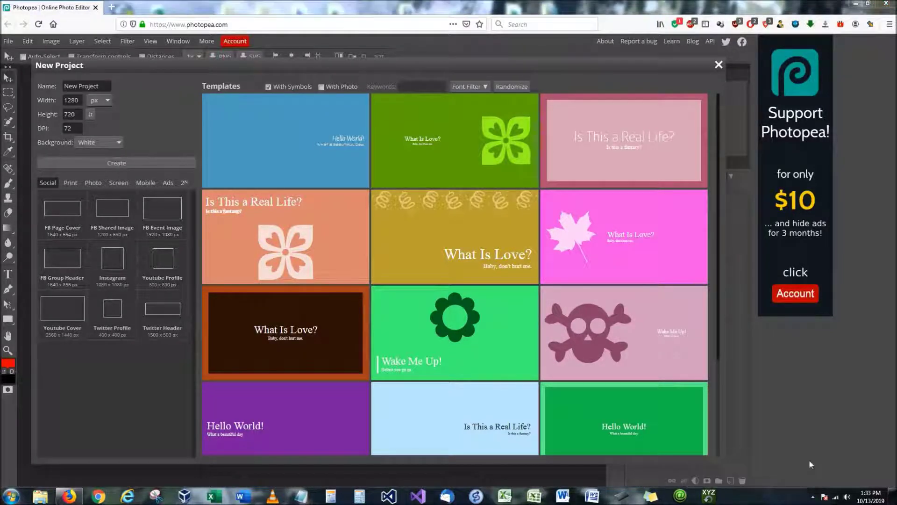
pyautogui.click(108, 103)
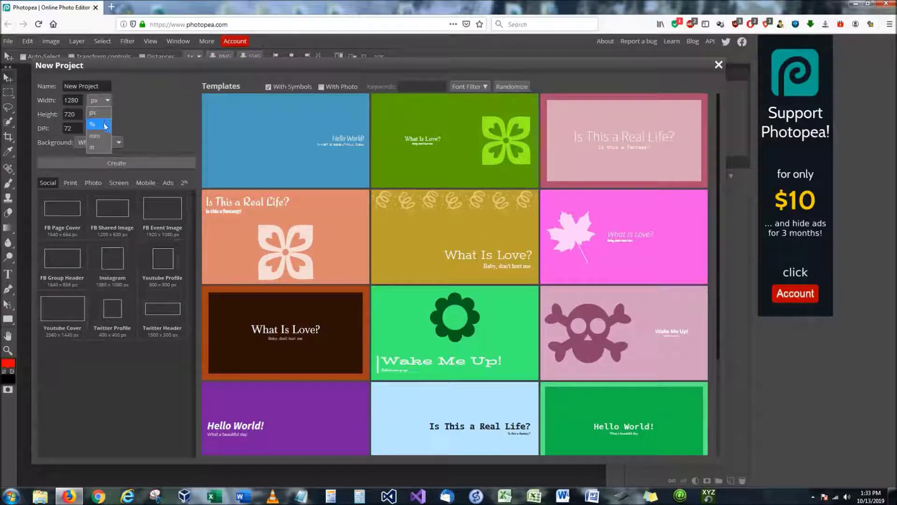
# - Switch the project units to inches and set the size to 18 × 12 inches
pyautogui.click(102, 148)
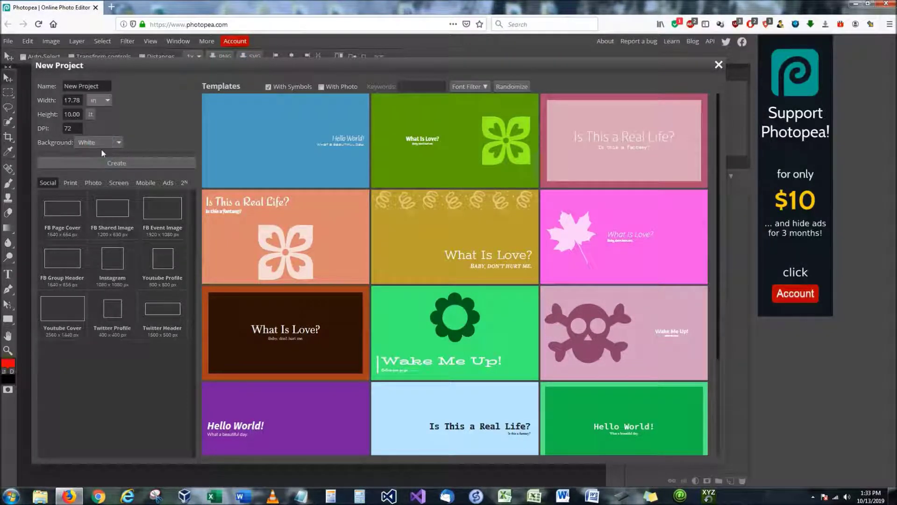
pyautogui.doubleClick(76, 101)
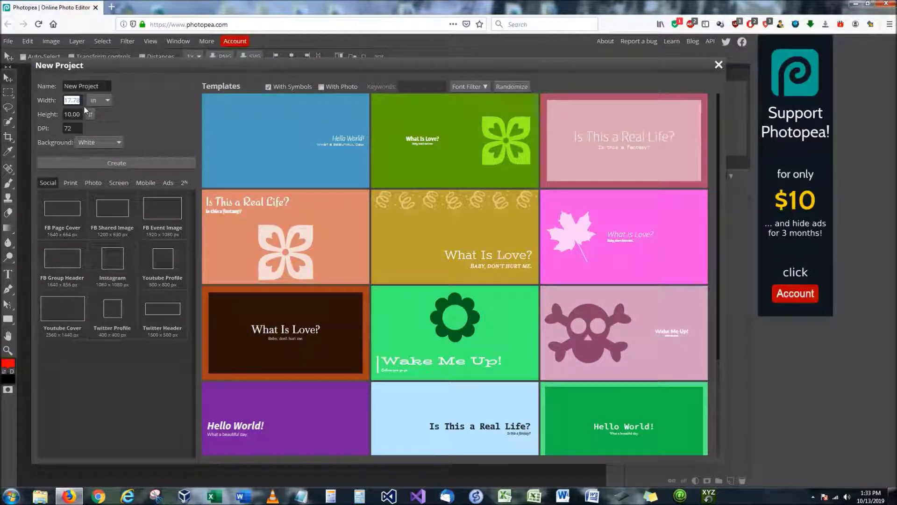
pyautogui.write('18')
pyautogui.press('Tab')
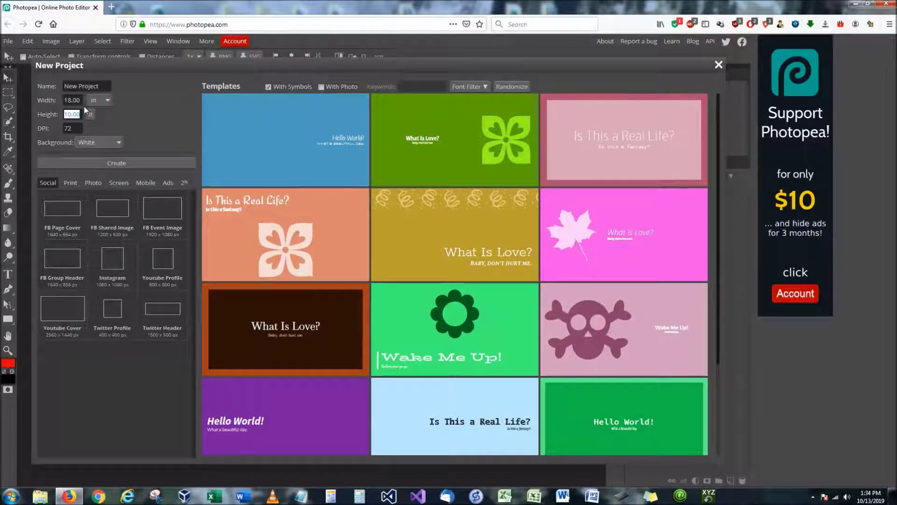
pyautogui.write('12')
pyautogui.click(83, 128)
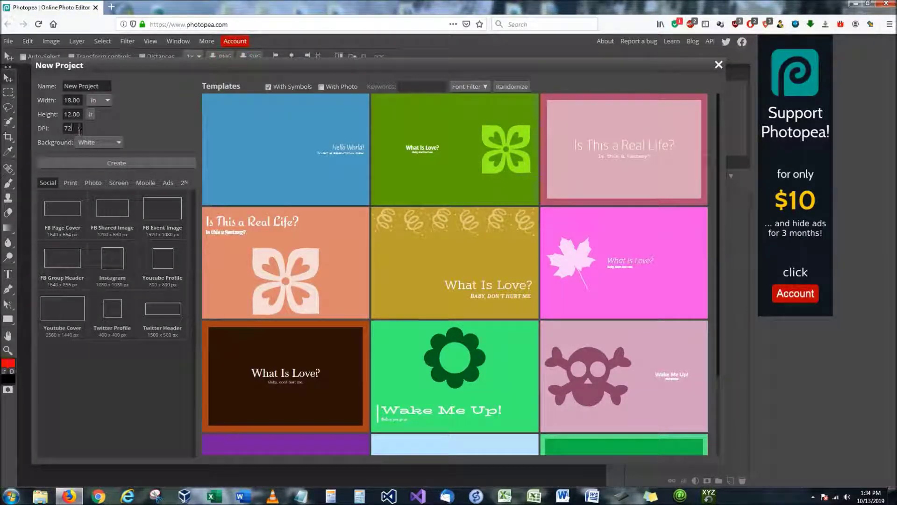
# - Try 300 and 600 DPI, settle back on 72 DPI, and create the blank canvas
pyautogui.doubleClick(75, 127)
pyautogui.click(75, 127)
pyautogui.doubleClick(77, 127)
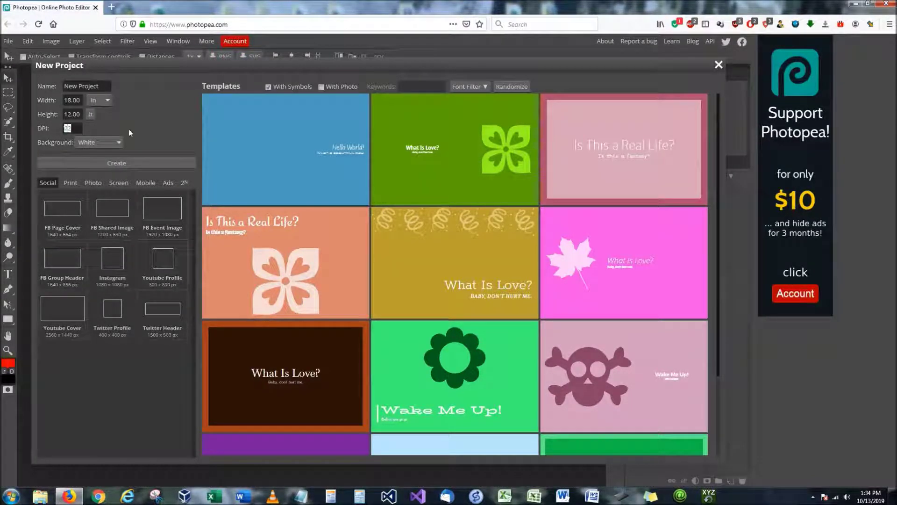
pyautogui.write('300')
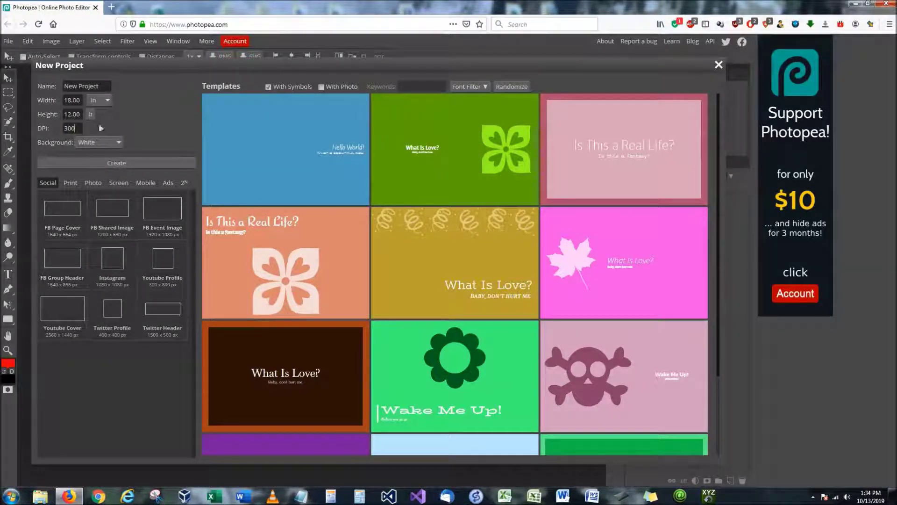
pyautogui.doubleClick(75, 128)
pyautogui.write('600')
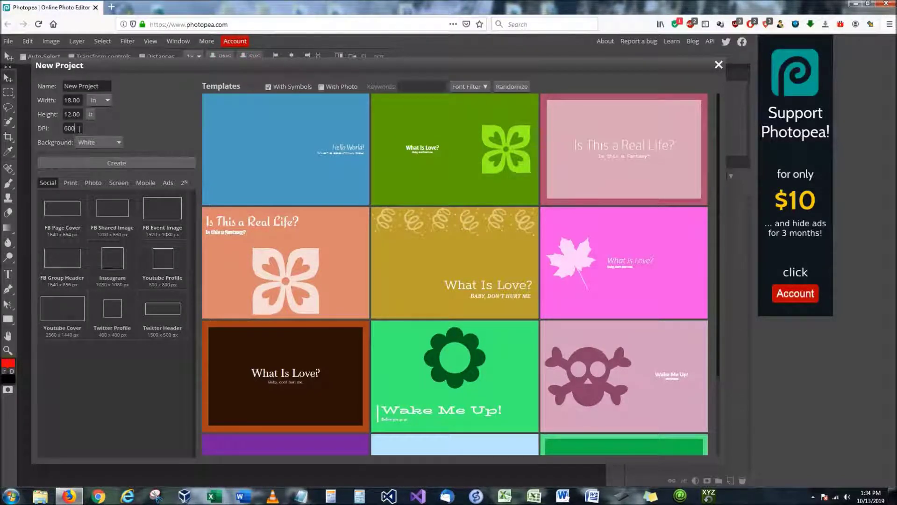
pyautogui.doubleClick(80, 130)
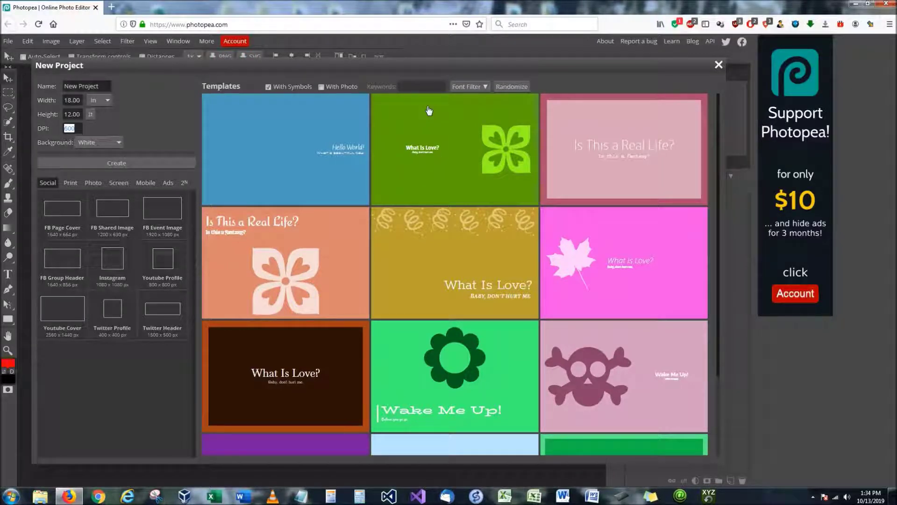
pyautogui.write('72')
pyautogui.click(144, 161)
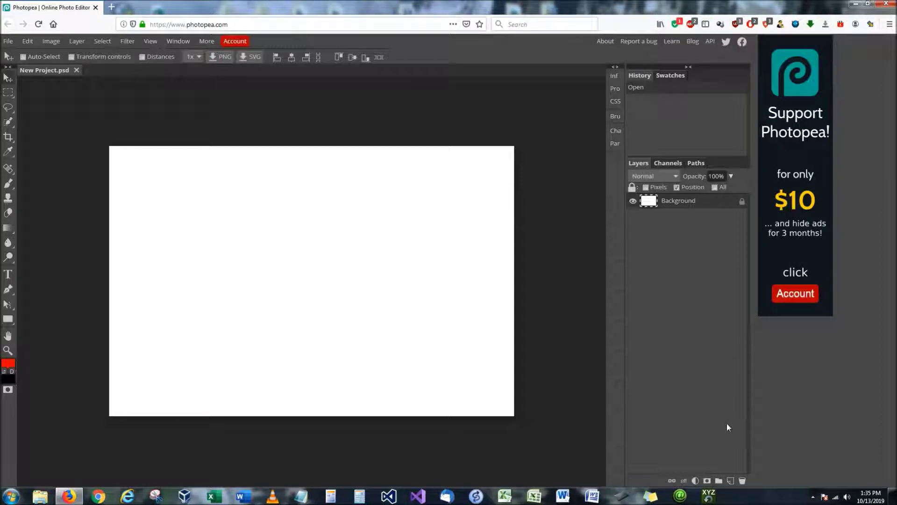
# - Add a new layer and paint a red brush scribble left of canvas centre
pyautogui.click(731, 480)
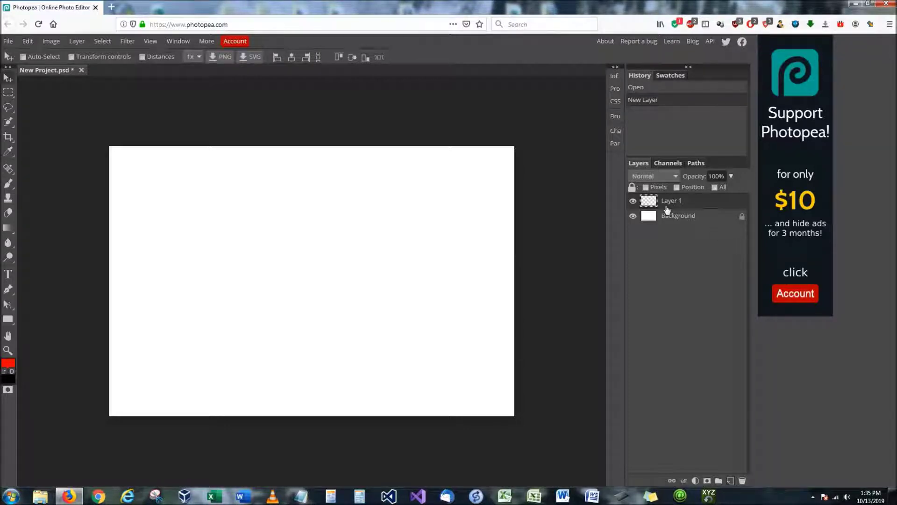
pyautogui.rightClick(8, 183)
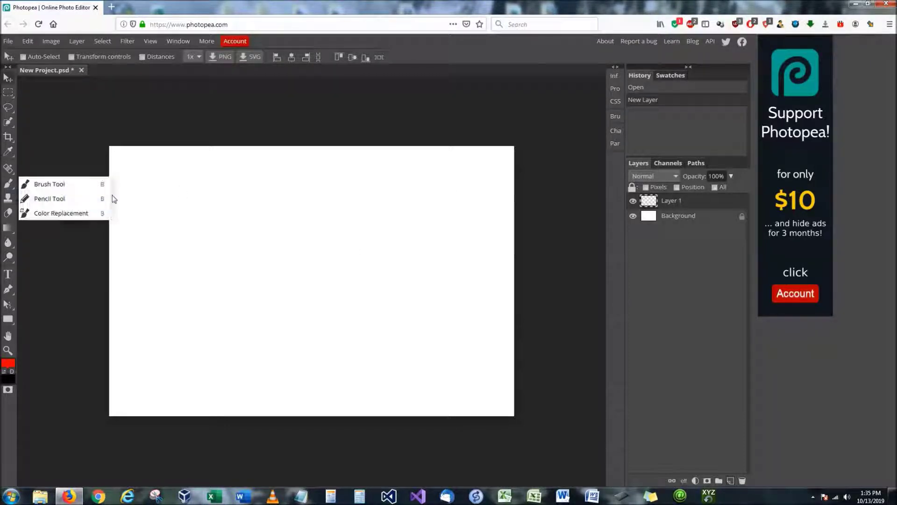
pyautogui.click(27, 185)
pyautogui.rightClick(8, 183)
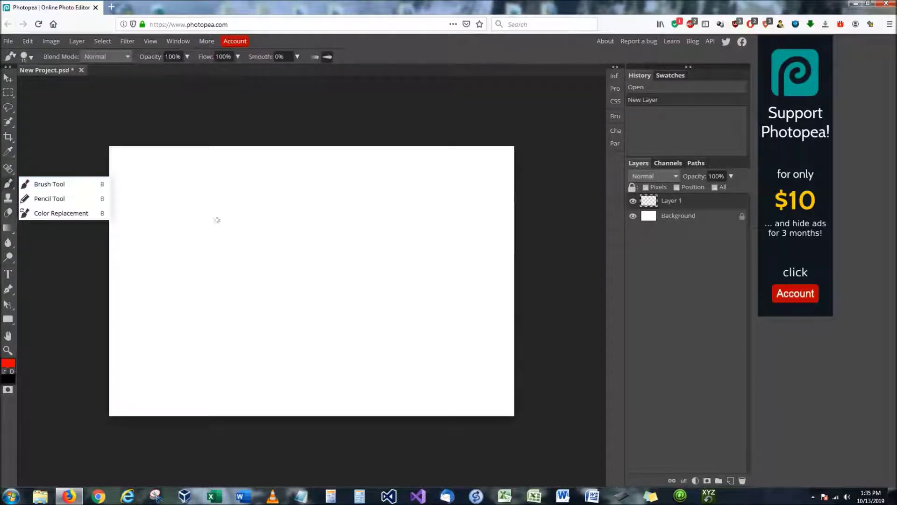
pyautogui.moveTo(259, 233)
pyautogui.mouseDown()
pyautogui.moveTo(271, 247)
pyautogui.moveTo(295, 246)
pyautogui.moveTo(267, 258)
pyautogui.moveTo(289, 247)
pyautogui.mouseUp()
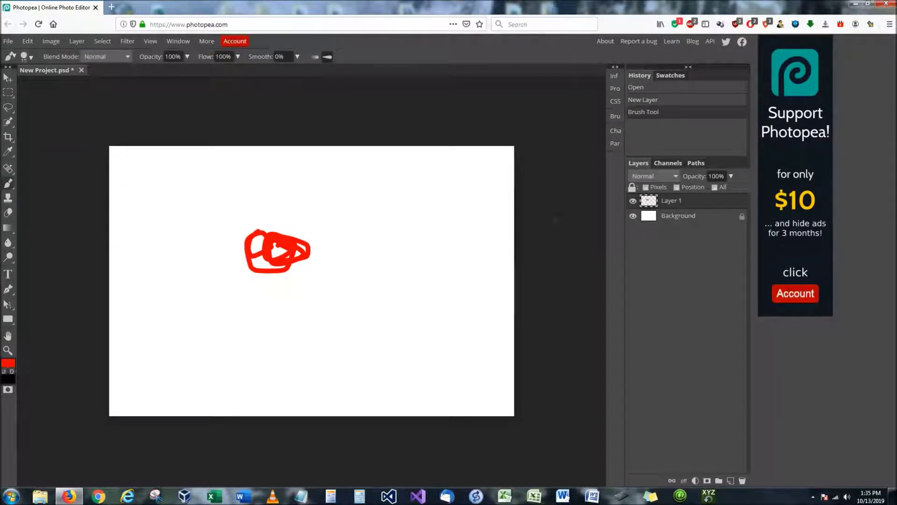
# - Add a second layer, set the colour to blue, and paint a blue scribble over the red one
pyautogui.click(729, 480)
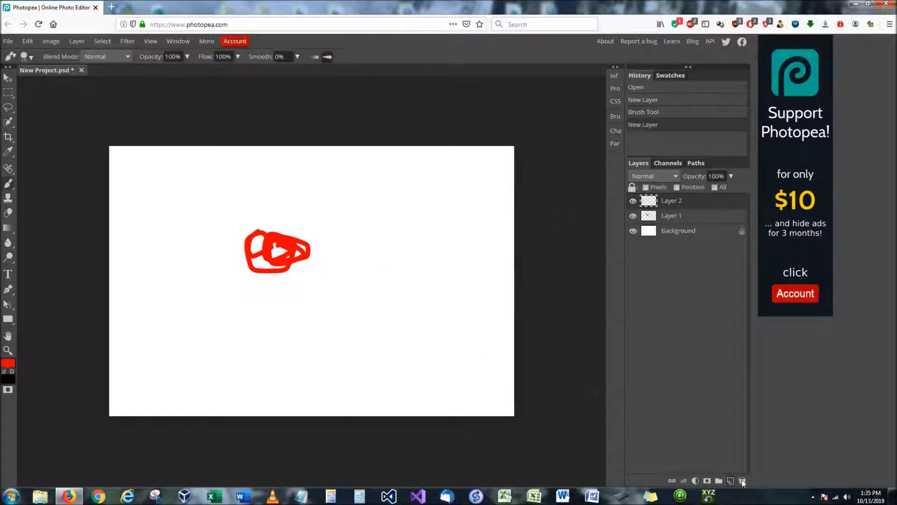
pyautogui.click(8, 365)
pyautogui.click(197, 164)
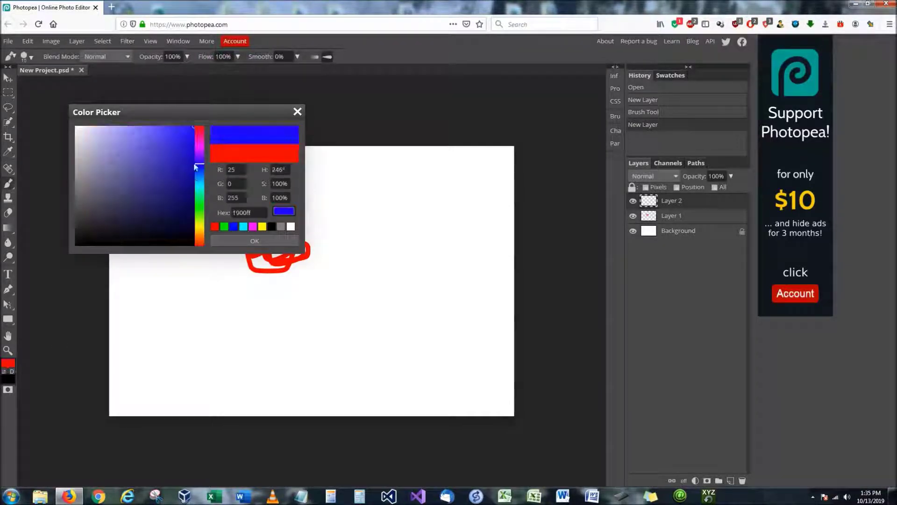
pyautogui.click(253, 240)
pyautogui.moveTo(307, 209)
pyautogui.mouseDown()
pyautogui.moveTo(293, 259)
pyautogui.moveTo(319, 254)
pyautogui.moveTo(297, 257)
pyautogui.mouseUp()
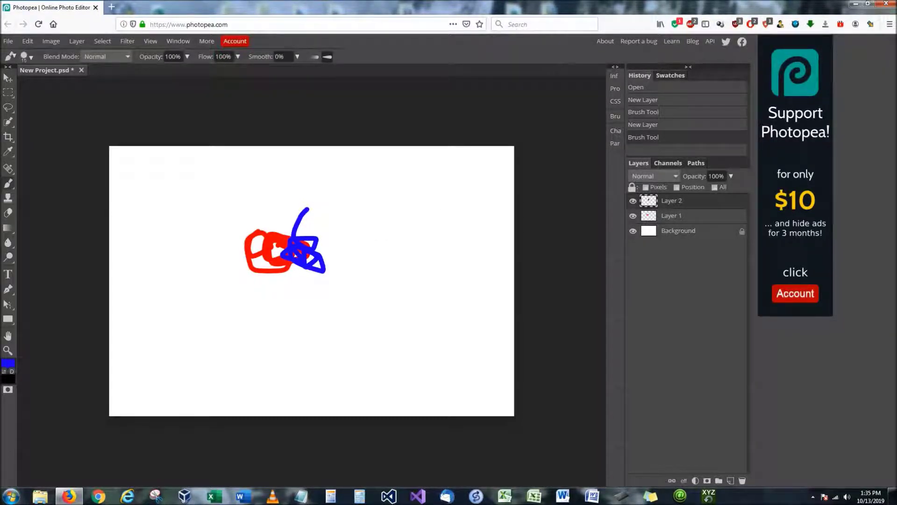
pyautogui.click(8, 79)
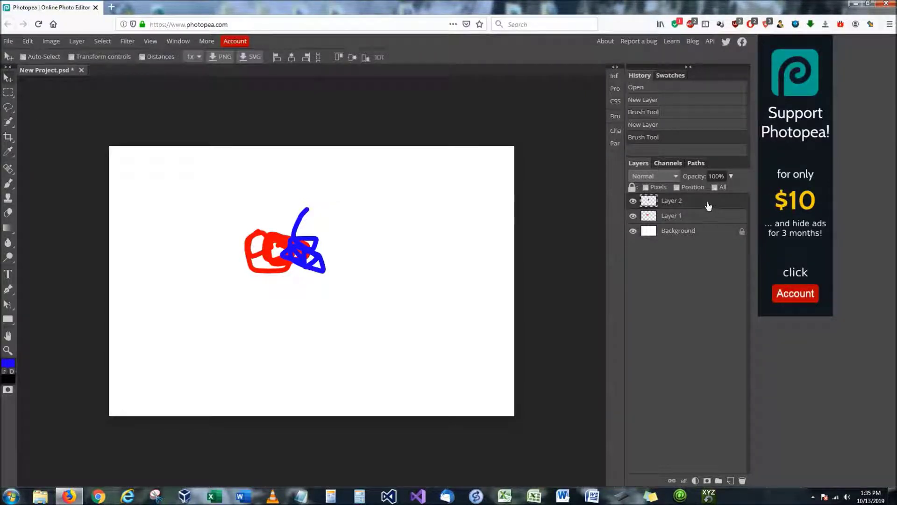
# - Place Layer 1 above Layer 2 and move its red scribble right of the blue one
pyautogui.moveTo(709, 205); pyautogui.dragTo(705, 218)
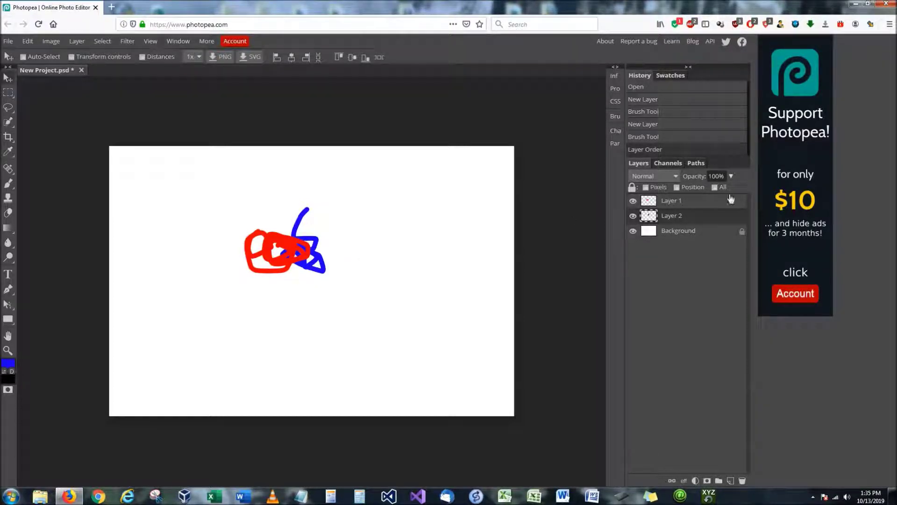
pyautogui.click(702, 204)
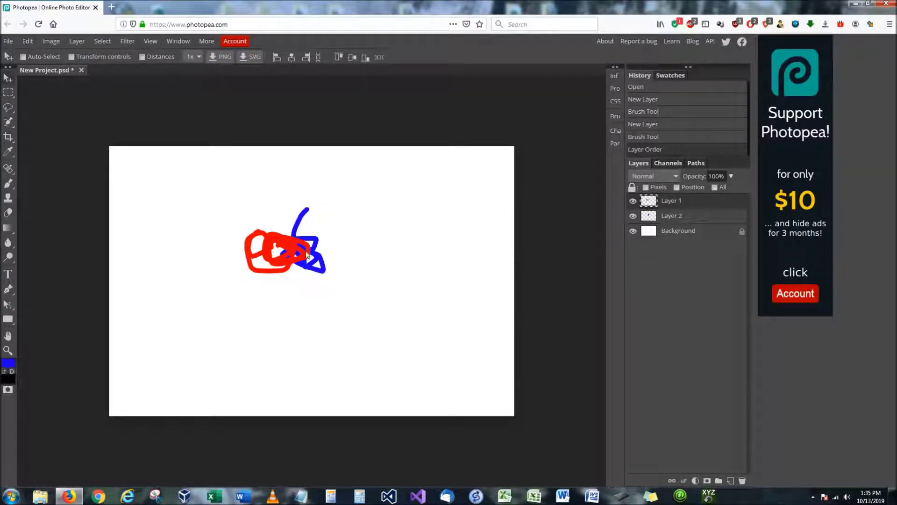
pyautogui.moveTo(287, 257)
pyautogui.mouseDown()
pyautogui.moveTo(296, 264)
pyautogui.moveTo(358, 229)
pyautogui.moveTo(299, 272)
pyautogui.moveTo(371, 254)
pyautogui.moveTo(344, 256)
pyautogui.moveTo(301, 230)
pyautogui.moveTo(378, 240)
pyautogui.moveTo(400, 223)
pyautogui.mouseUp()
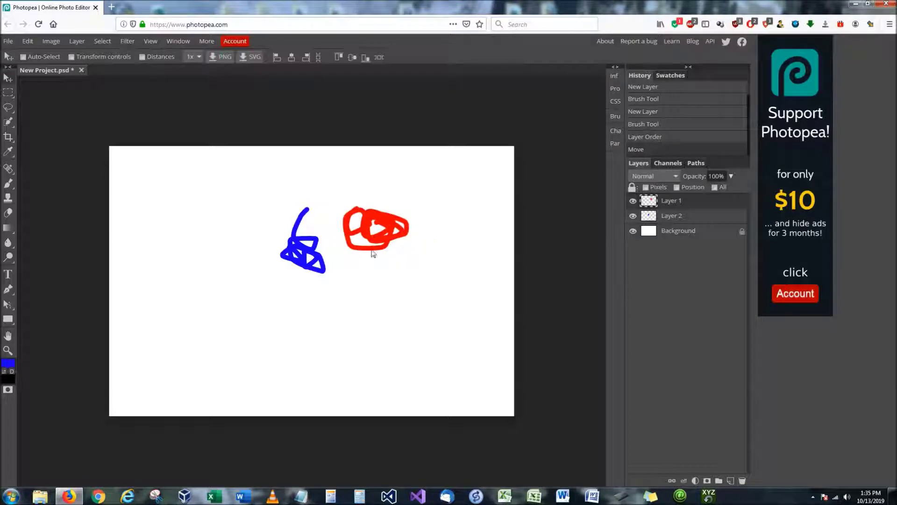
pyautogui.click(12, 363)
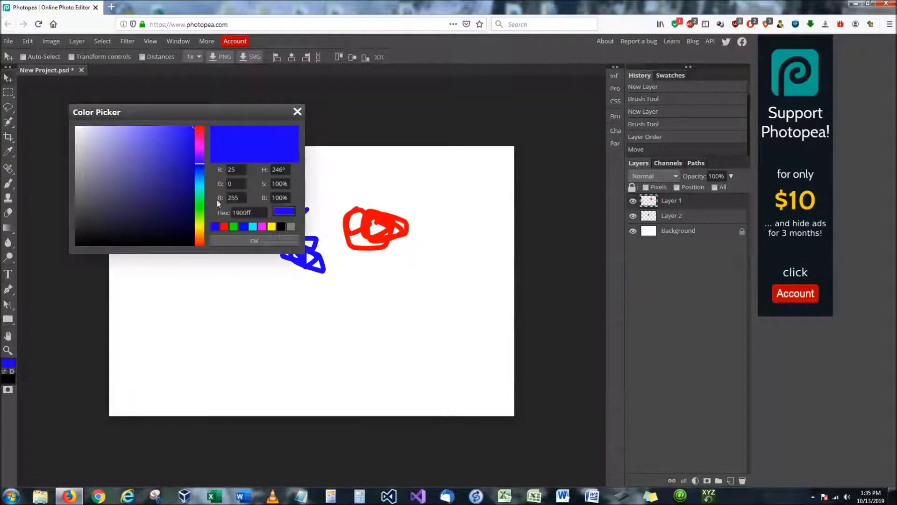
# - Set the paint colour to green and brush a green dab inside the red scribble
pyautogui.click(200, 202)
pyautogui.click(243, 242)
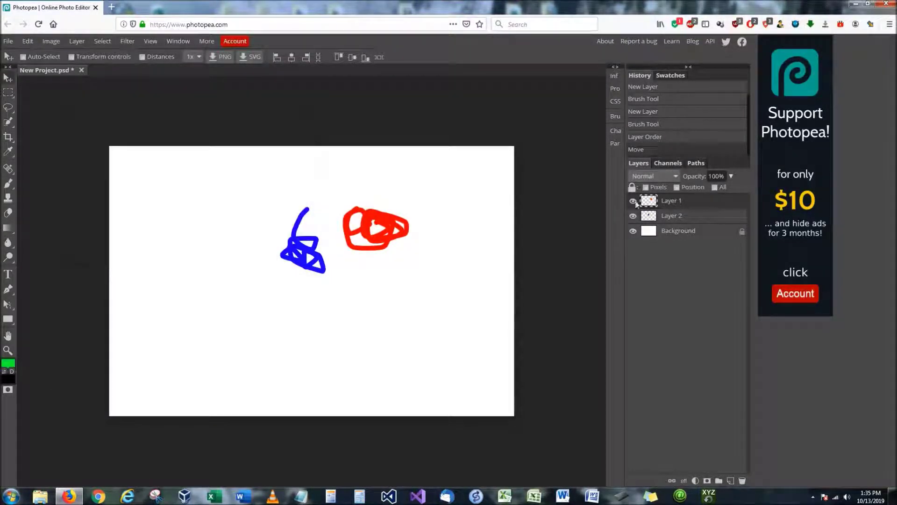
pyautogui.press('b')
pyautogui.press('b')
pyautogui.press('b')
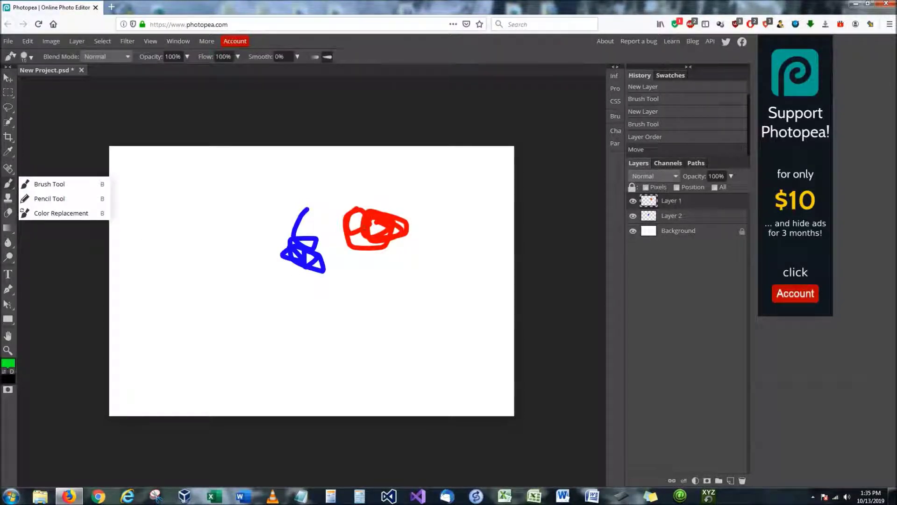
pyautogui.moveTo(380, 223)
pyautogui.mouseDown()
pyautogui.moveTo(390, 229)
pyautogui.moveTo(384, 227)
pyautogui.mouseUp()
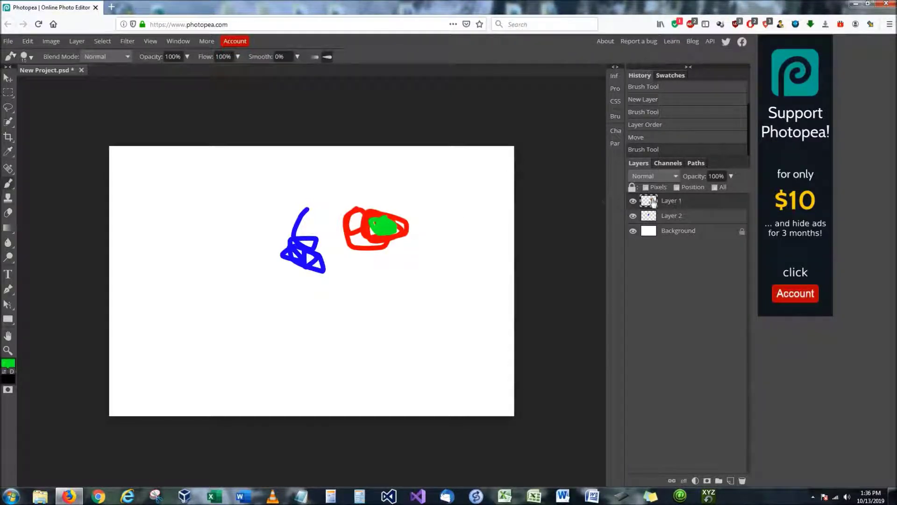
# - Undo the trial move and the green stroke, then move the red scribble lower
pyautogui.click(8, 78)
pyautogui.moveTo(371, 227)
pyautogui.mouseDown()
pyautogui.moveTo(457, 232)
pyautogui.moveTo(460, 264)
pyautogui.moveTo(447, 244)
pyautogui.moveTo(408, 233)
pyautogui.mouseUp()
pyautogui.hotkey('ctrl', 'z')
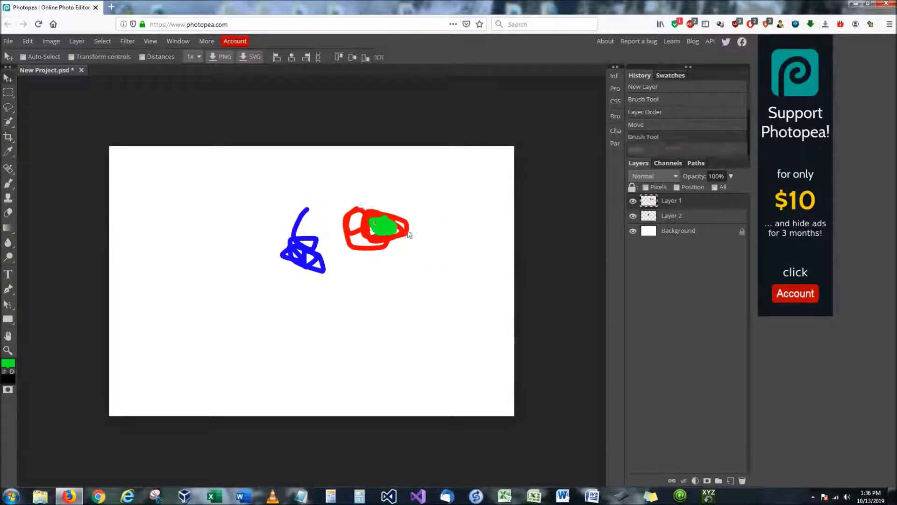
pyautogui.hotkey('ctrl', 'z')
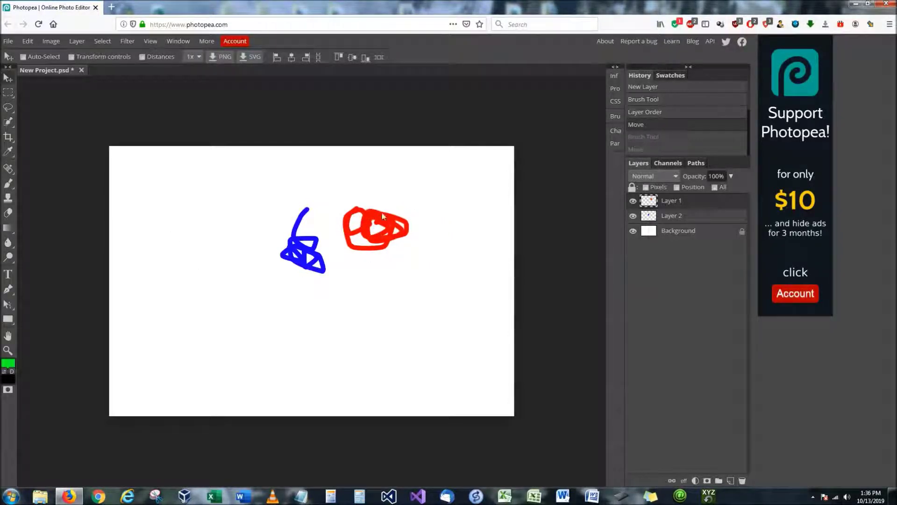
pyautogui.moveTo(388, 222)
pyautogui.mouseDown()
pyautogui.moveTo(422, 259)
pyautogui.moveTo(402, 219)
pyautogui.moveTo(390, 271)
pyautogui.moveTo(406, 237)
pyautogui.mouseUp()
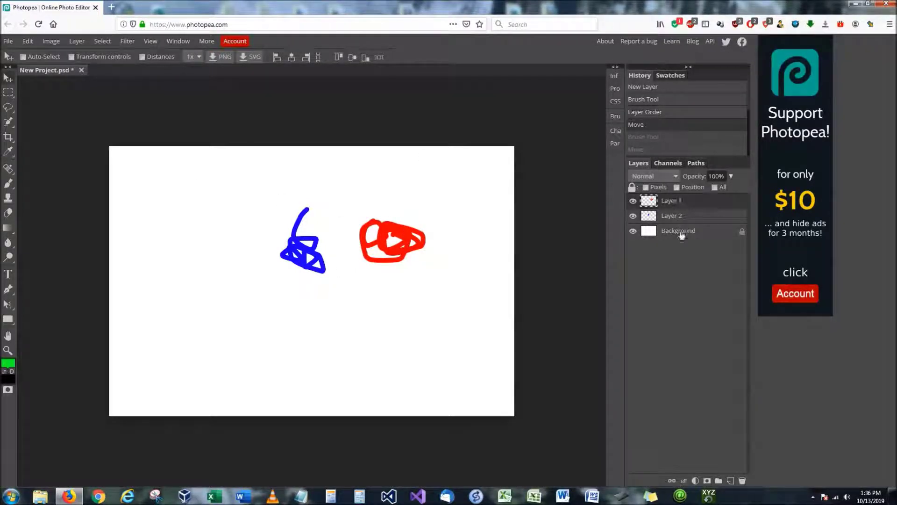
# - Nudge the red scribble about 20 px higher, keeping it right of the blue scribble
pyautogui.rightClick(8, 107)
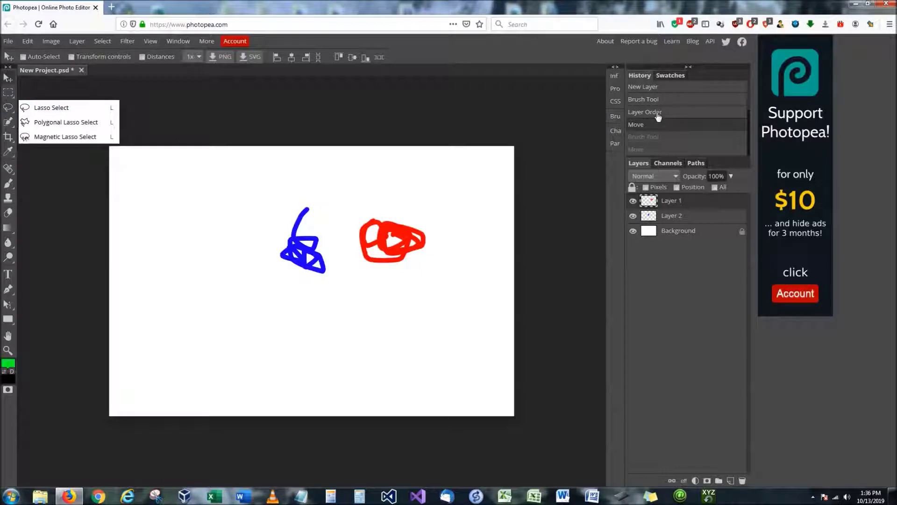
pyautogui.click(174, 116)
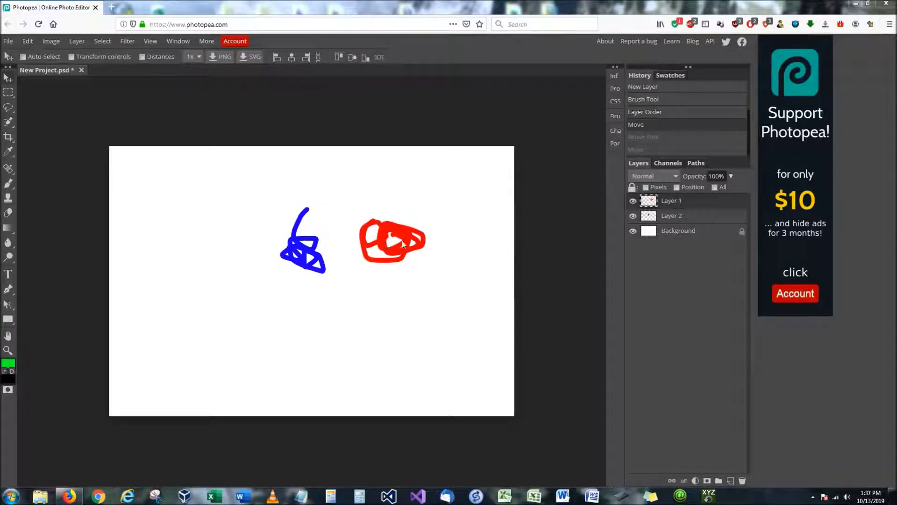
pyautogui.moveTo(402, 240)
pyautogui.mouseDown()
pyautogui.moveTo(405, 212)
pyautogui.moveTo(405, 225)
pyautogui.mouseUp()
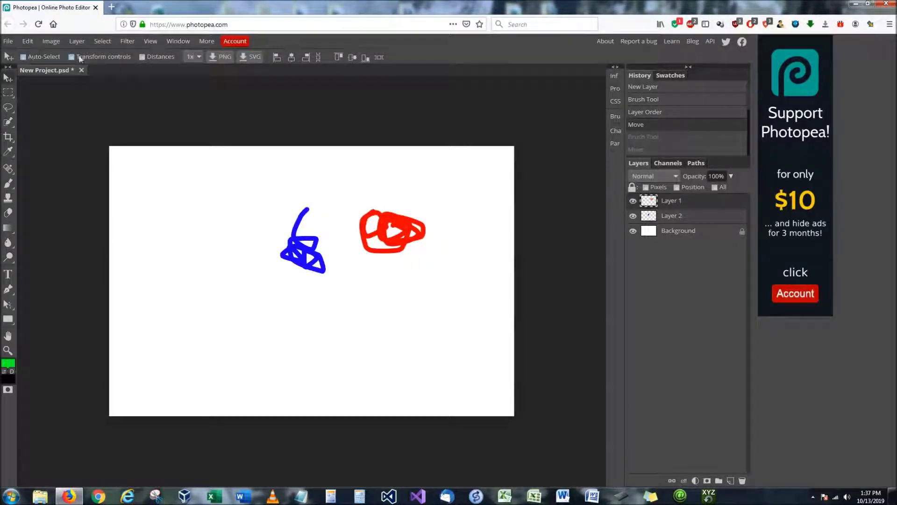
# - Enable Auto-Select, move the red scribble up-right and the blue scribble left
pyautogui.click(49, 57)
pyautogui.moveTo(417, 228); pyautogui.dragTo(433, 216)
pyautogui.moveTo(314, 248)
pyautogui.mouseDown()
pyautogui.moveTo(283, 265)
pyautogui.moveTo(285, 254)
pyautogui.moveTo(293, 257)
pyautogui.mouseUp()
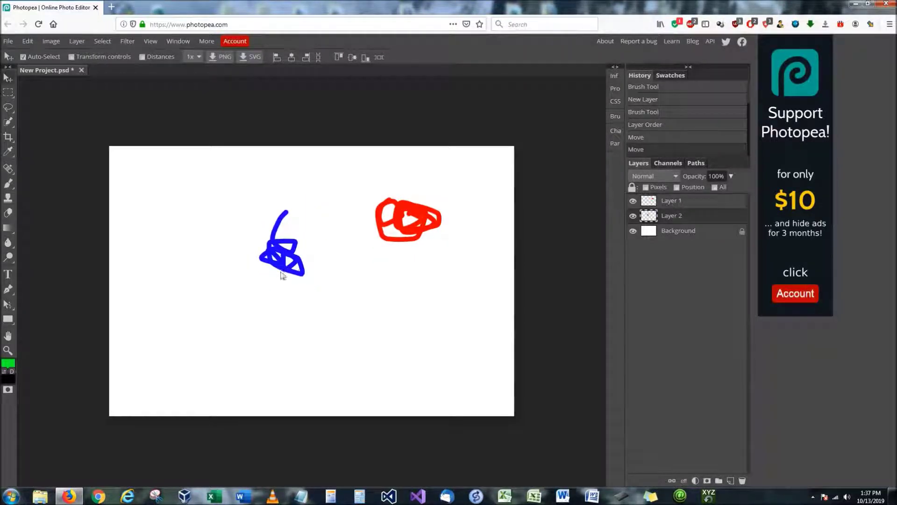
# - Scale the red scribble on Layer 1 to 90% with transform controls and commit it
pyautogui.click(407, 235)
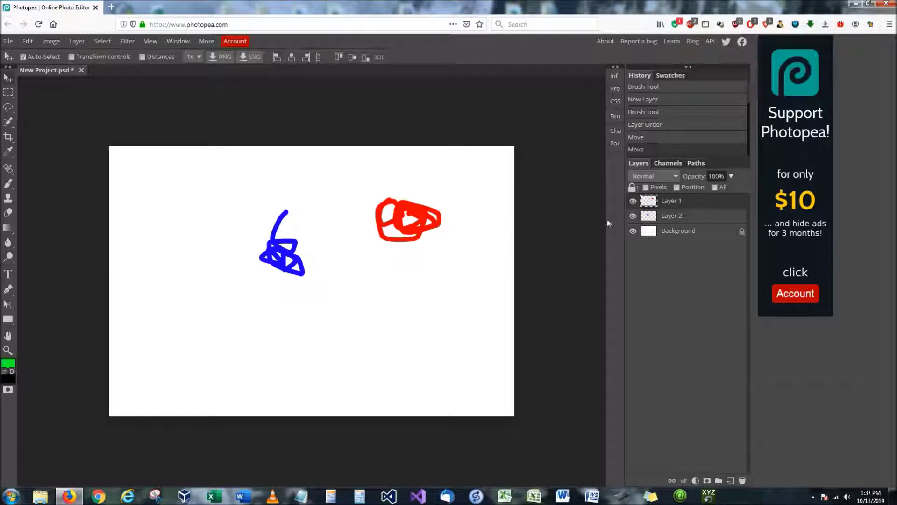
pyautogui.click(71, 57)
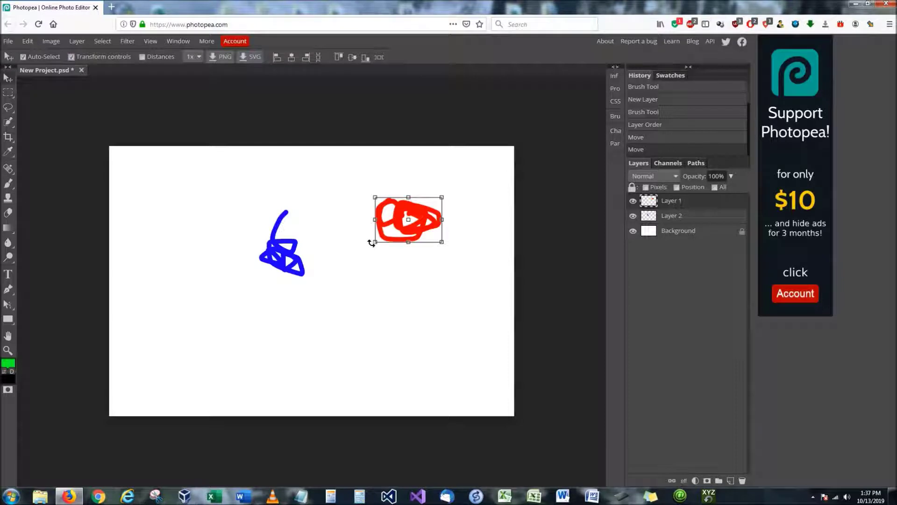
pyautogui.moveTo(375, 241)
pyautogui.mouseDown()
pyautogui.moveTo(356, 264)
pyautogui.moveTo(385, 298)
pyautogui.moveTo(374, 322)
pyautogui.moveTo(327, 261)
pyautogui.moveTo(324, 224)
pyautogui.moveTo(368, 293)
pyautogui.moveTo(334, 292)
pyautogui.moveTo(360, 238)
pyautogui.moveTo(378, 305)
pyautogui.moveTo(340, 305)
pyautogui.moveTo(300, 281)
pyautogui.moveTo(382, 272)
pyautogui.moveTo(411, 285)
pyautogui.moveTo(407, 252)
pyautogui.moveTo(365, 289)
pyautogui.moveTo(432, 286)
pyautogui.moveTo(376, 288)
pyautogui.moveTo(386, 280)
pyautogui.moveTo(229, 339)
pyautogui.moveTo(332, 283)
pyautogui.moveTo(340, 302)
pyautogui.moveTo(248, 336)
pyautogui.moveTo(383, 292)
pyautogui.mouseUp()
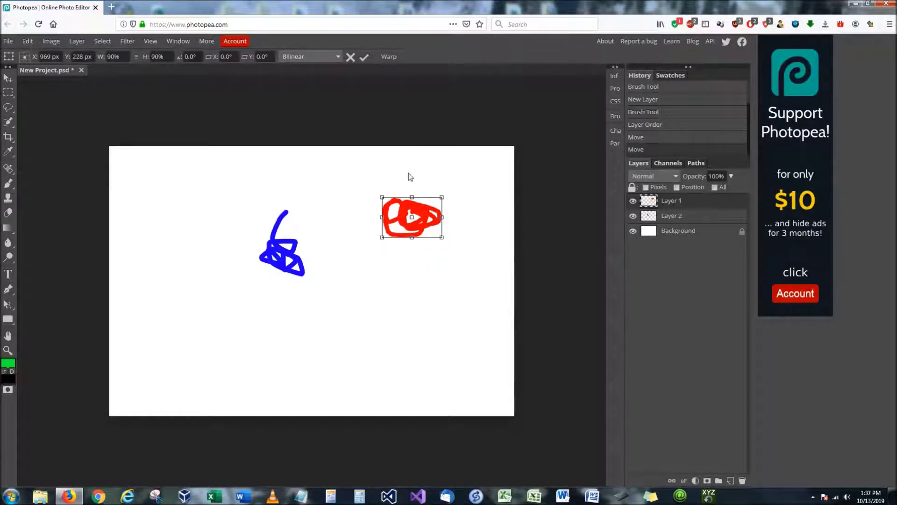
pyautogui.press('Return')
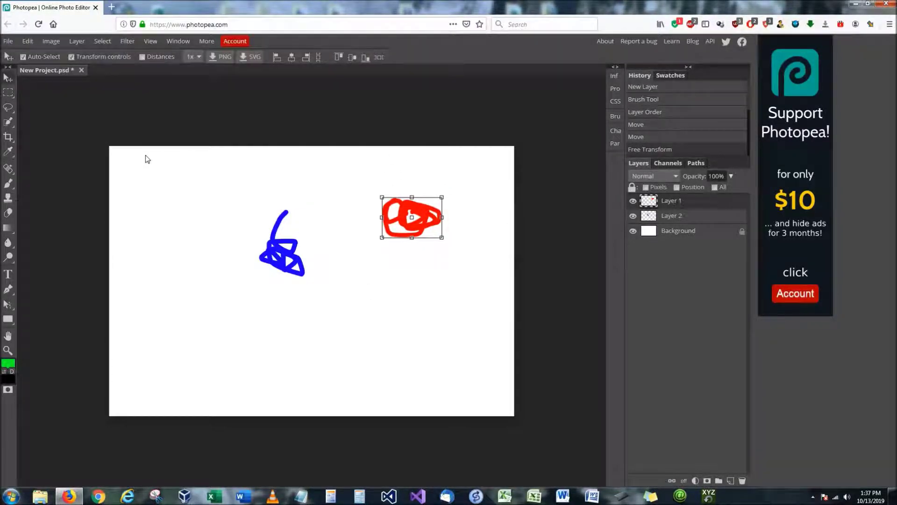
pyautogui.rightClick(8, 96)
# - Rectangle-select the left part of the red scribble
pyautogui.click(8, 96)
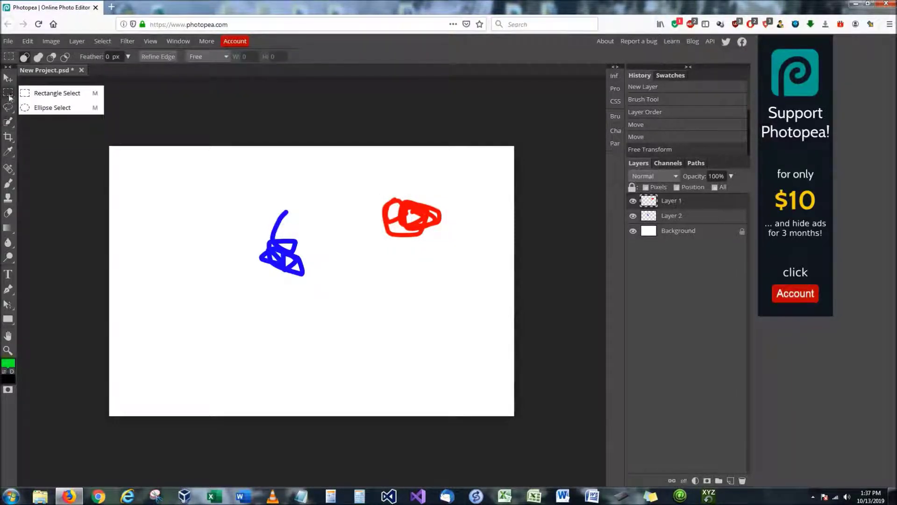
pyautogui.moveTo(7, 125)
pyautogui.moveTo(9, 105)
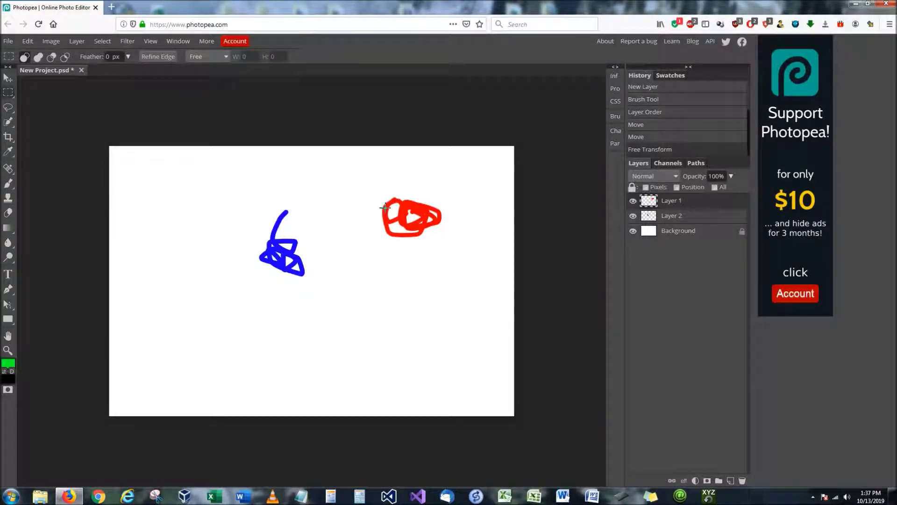
pyautogui.moveTo(350, 169); pyautogui.dragTo(412, 265)
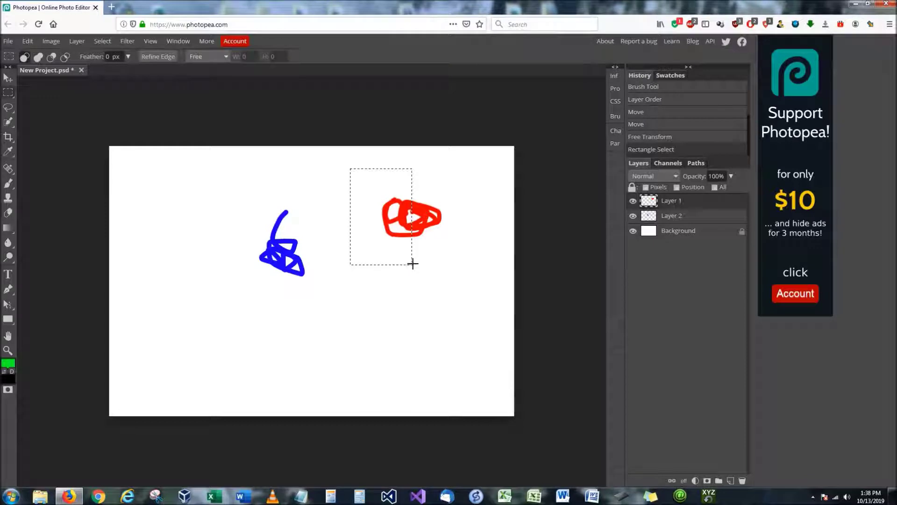
pyautogui.moveTo(12, 99)
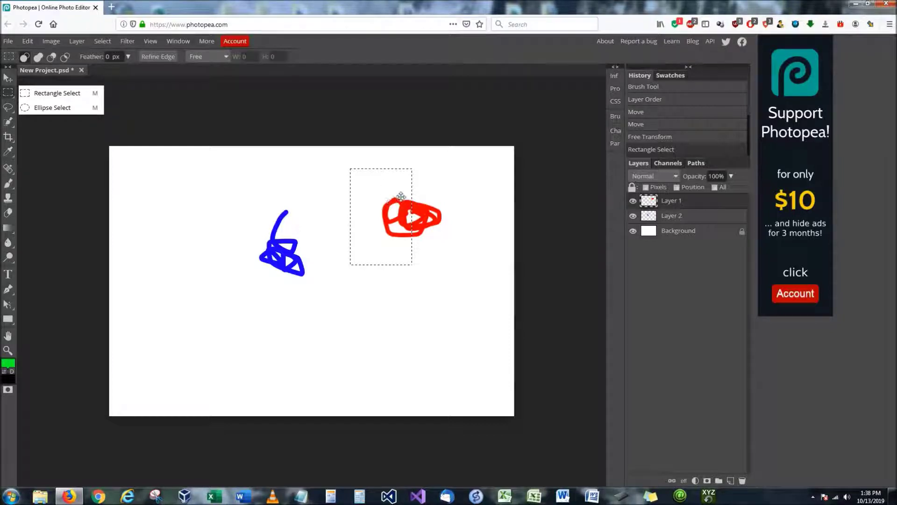
pyautogui.moveTo(394, 198)
pyautogui.mouseDown()
pyautogui.moveTo(397, 206)
pyautogui.moveTo(394, 190)
pyautogui.moveTo(391, 199)
pyautogui.mouseUp()
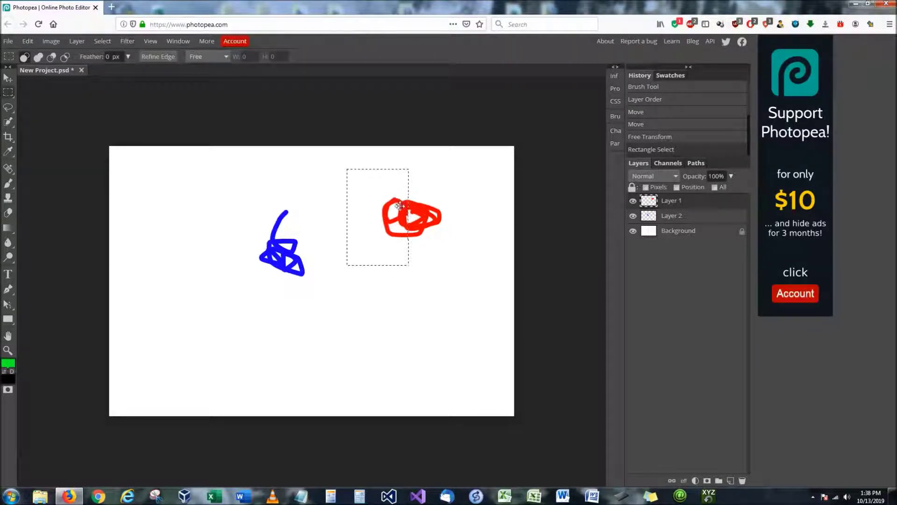
# - Drag the selected red piece left with the Move tool, then deselect it
pyautogui.doubleClick(695, 202)
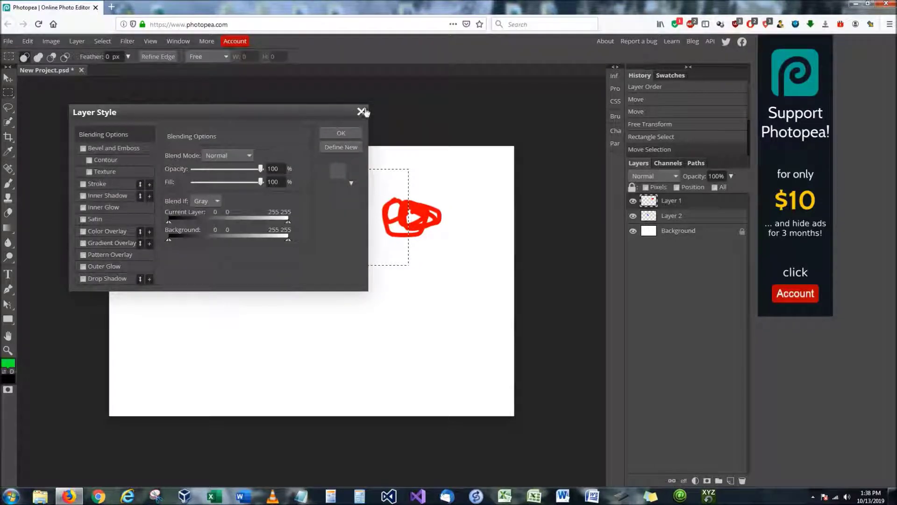
pyautogui.click(362, 112)
pyautogui.click(8, 78)
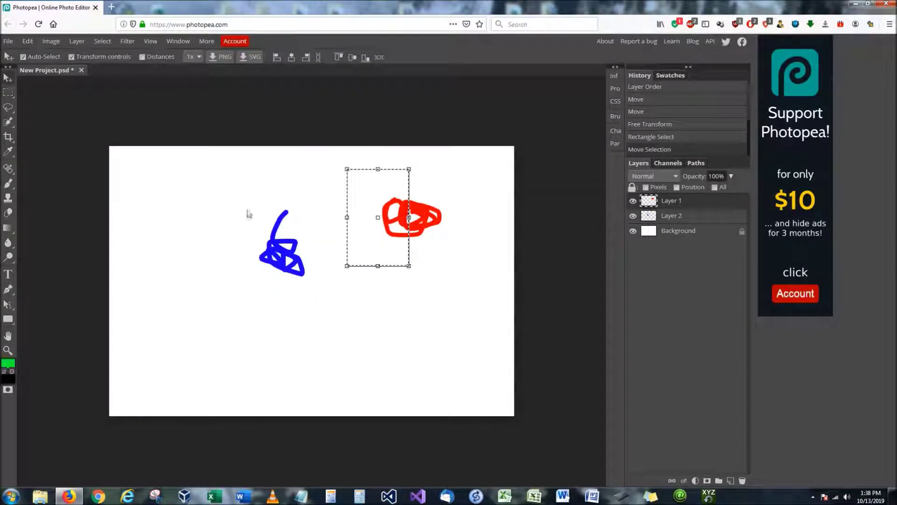
pyautogui.moveTo(406, 238)
pyautogui.mouseDown()
pyautogui.moveTo(395, 310)
pyautogui.moveTo(405, 255)
pyautogui.moveTo(381, 235)
pyautogui.mouseUp()
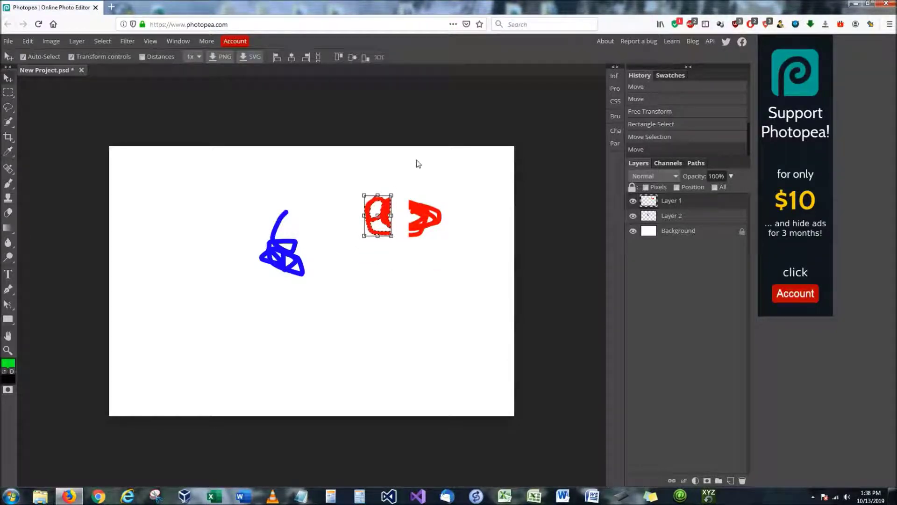
pyautogui.click(177, 105)
pyautogui.rightClick(14, 97)
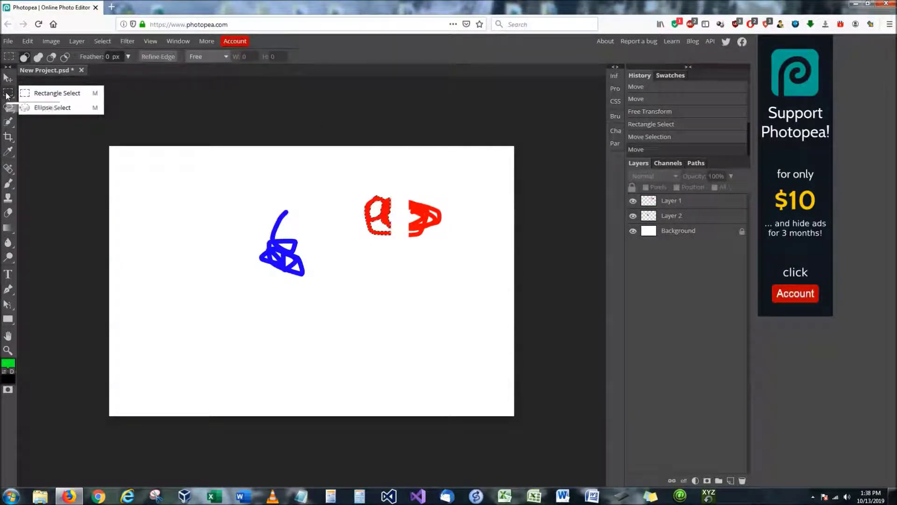
pyautogui.click(143, 108)
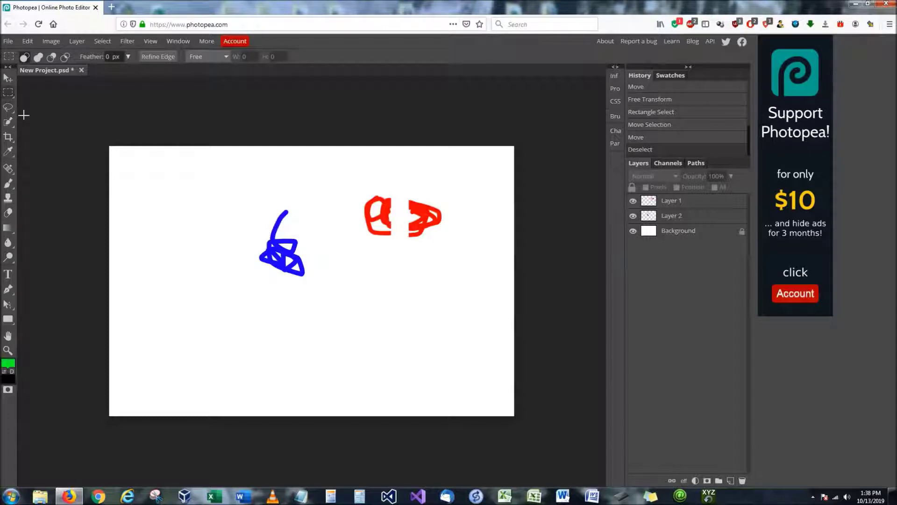
pyautogui.rightClick(8, 108)
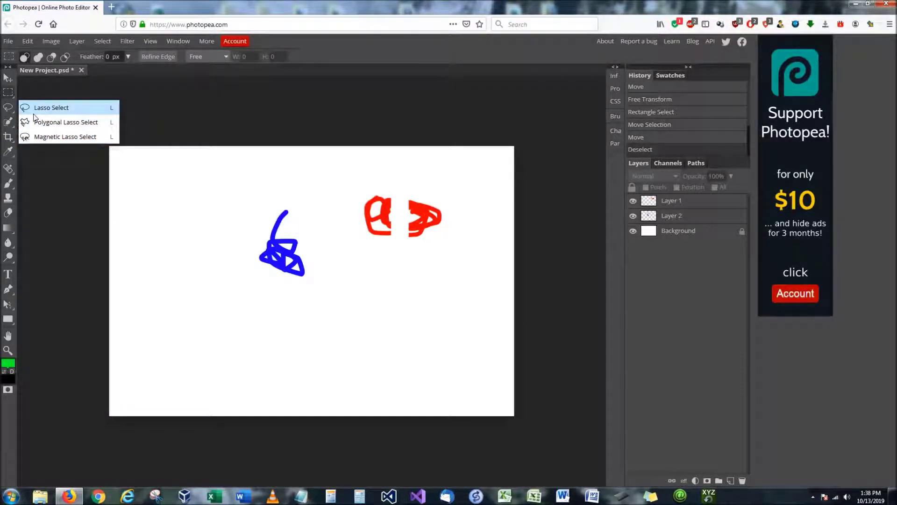
# - Crop the canvas to its left part around the blue scribble and apply the crop
pyautogui.moveTo(12, 128)
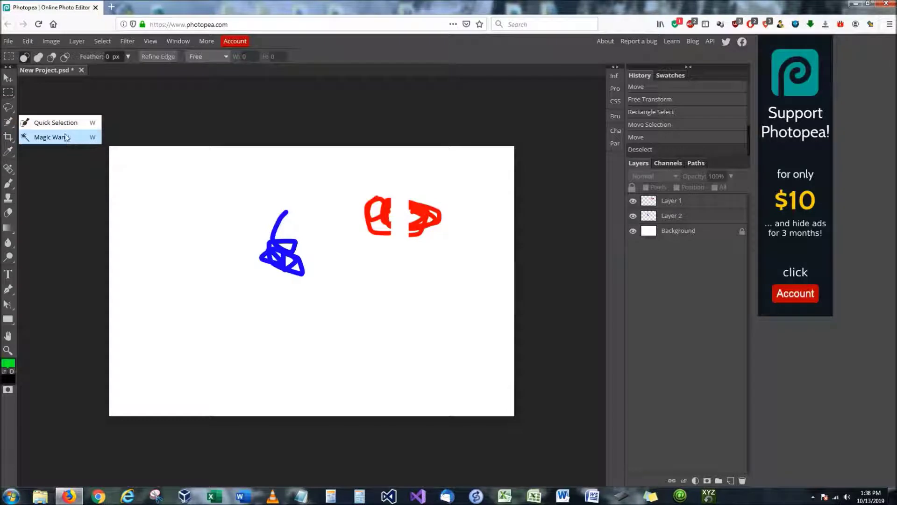
pyautogui.rightClick(7, 139)
pyautogui.click(7, 138)
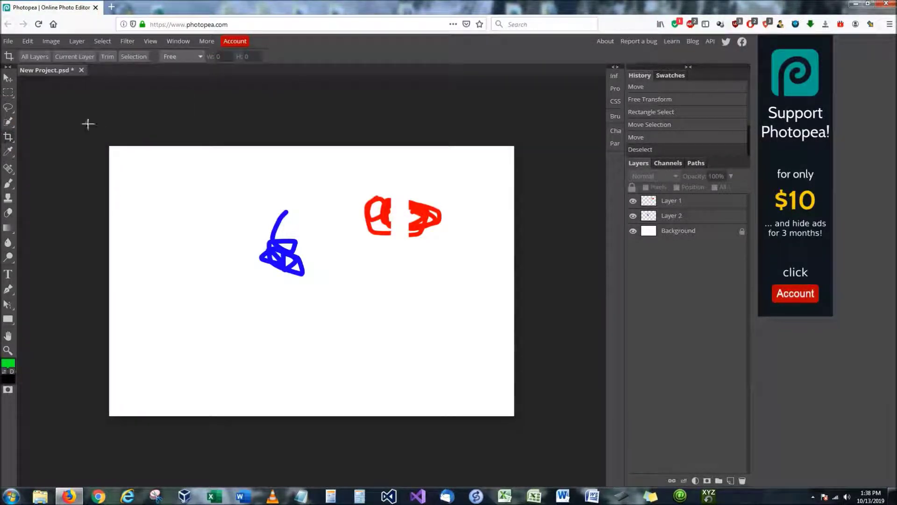
pyautogui.moveTo(88, 124); pyautogui.dragTo(308, 306)
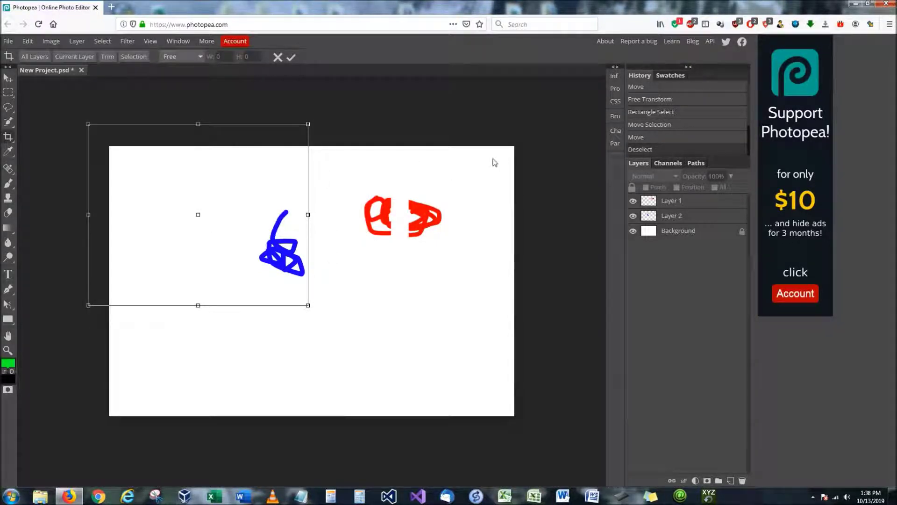
pyautogui.press('Return')
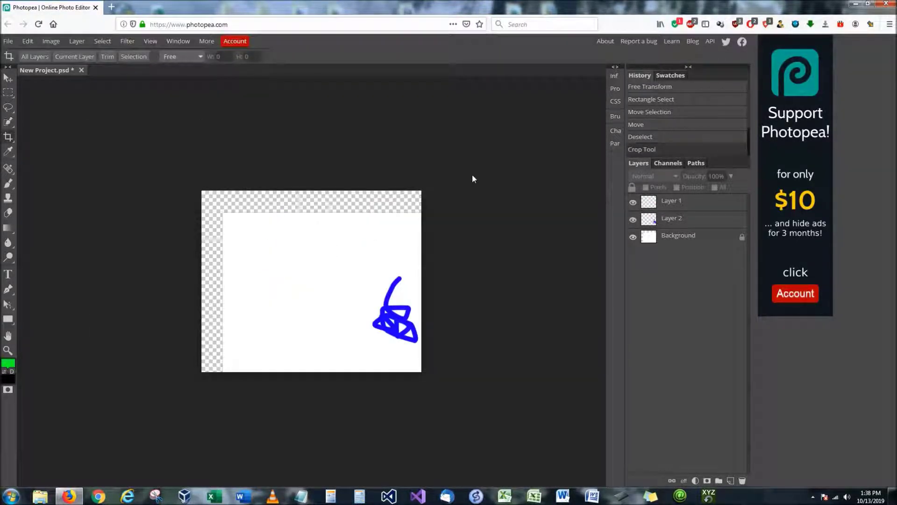
# - Undo the crop to restore the full canvas and pick the Eyedropper
pyautogui.hotkey('ctrl', 'z')
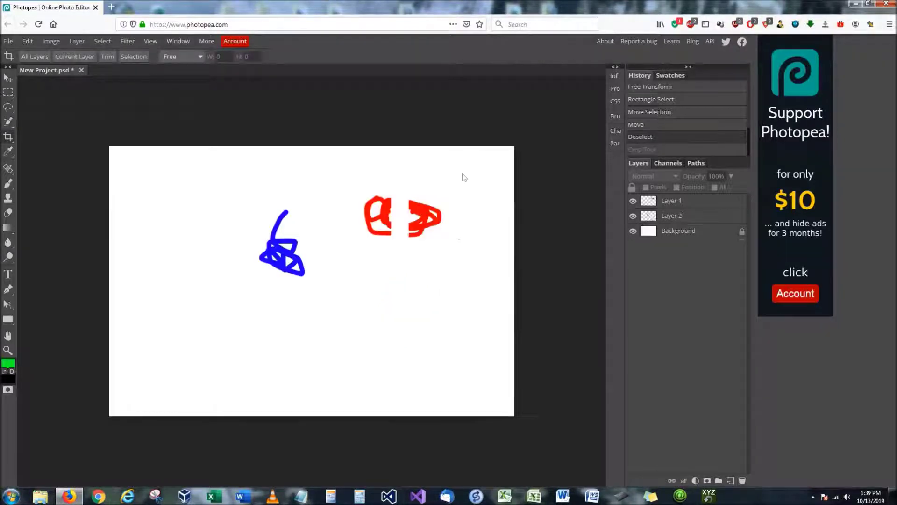
pyautogui.rightClick(8, 183)
pyautogui.rightClick(10, 153)
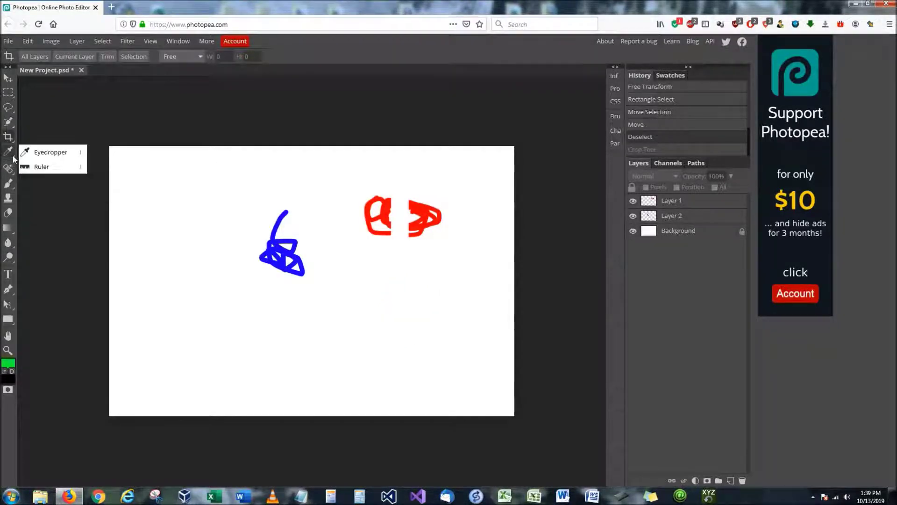
pyautogui.click(11, 157)
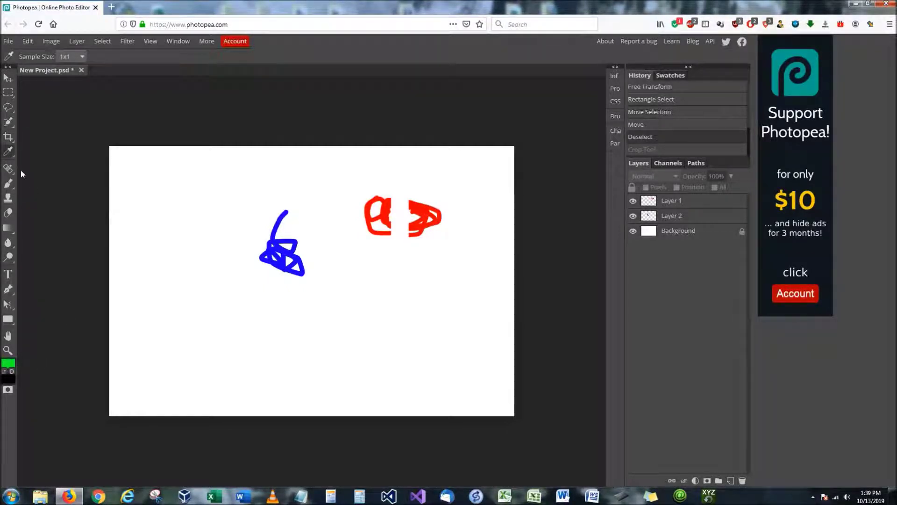
# - Sample the scribble's blue as the painting colour and return to the Brush Tool
pyautogui.rightClick(8, 152)
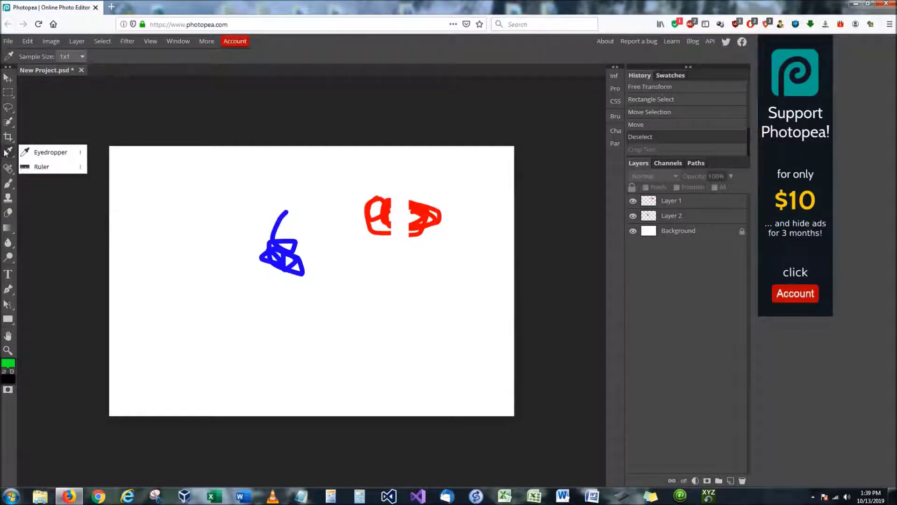
pyautogui.click(283, 253)
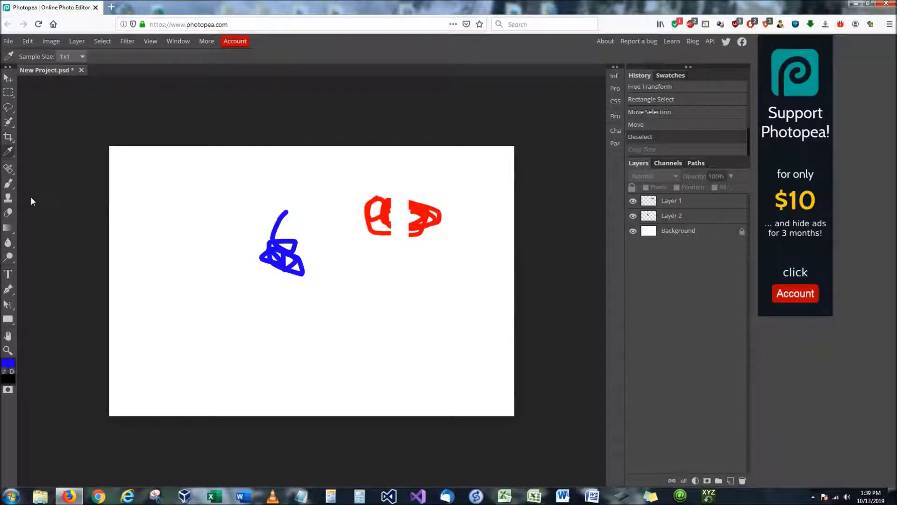
pyautogui.moveTo(10, 174)
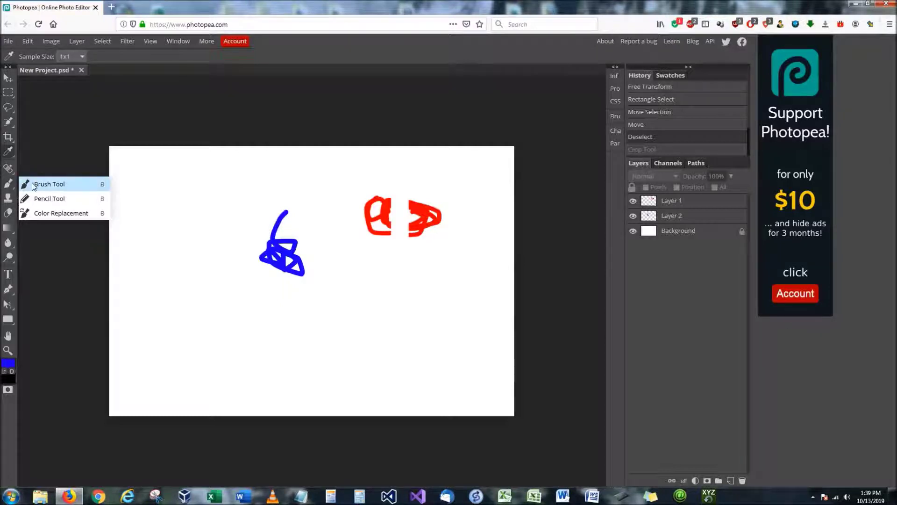
pyautogui.click(33, 185)
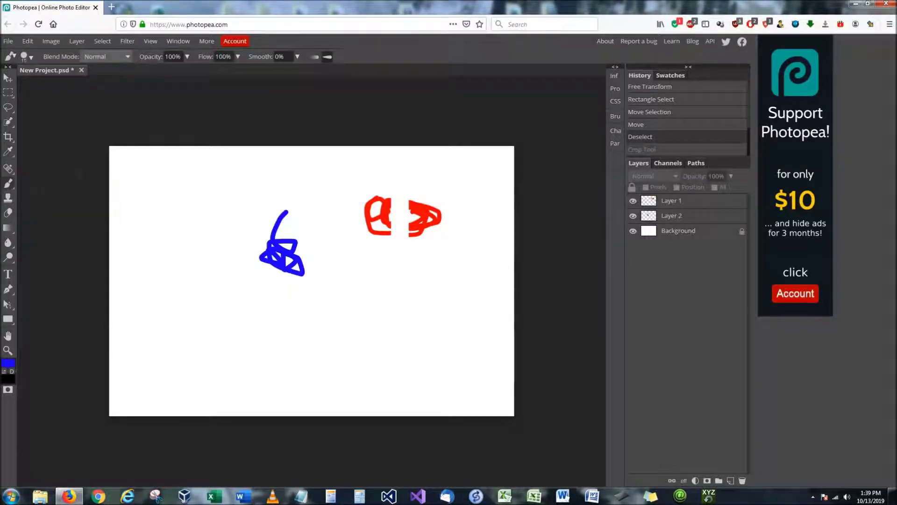
# - Paint a blue scribble low on Layer 1
pyautogui.click(374, 339)
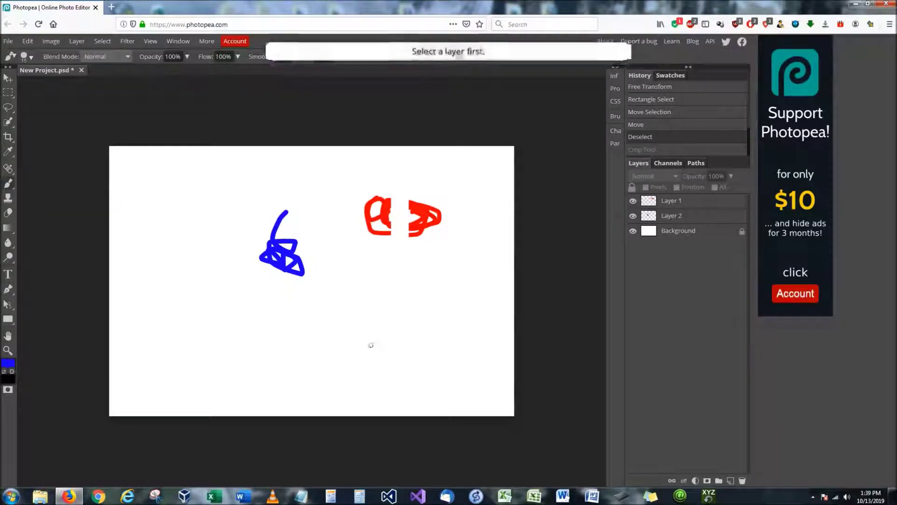
pyautogui.click(686, 202)
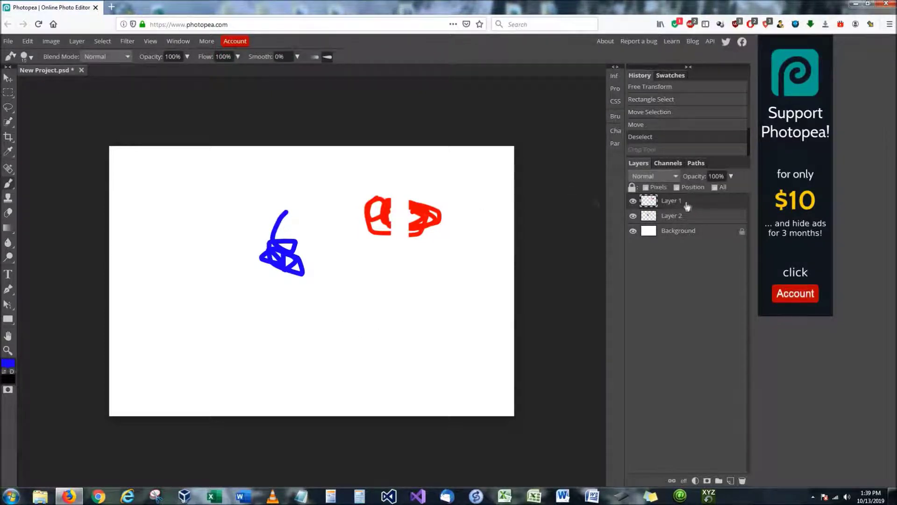
pyautogui.moveTo(322, 323)
pyautogui.mouseDown()
pyautogui.moveTo(330, 338)
pyautogui.moveTo(336, 322)
pyautogui.moveTo(341, 330)
pyautogui.mouseUp()
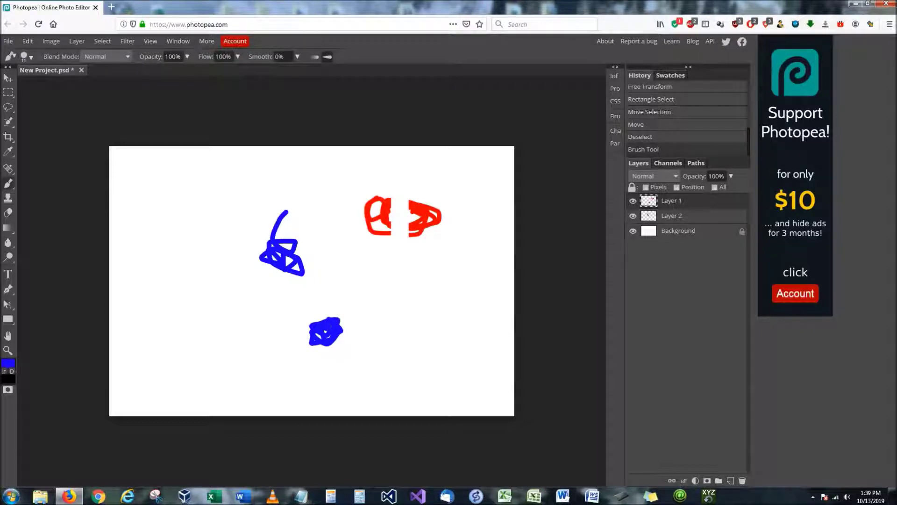
# - Stamp a large solid blue square at upper left using a 176 px square brush
pyautogui.click(30, 58)
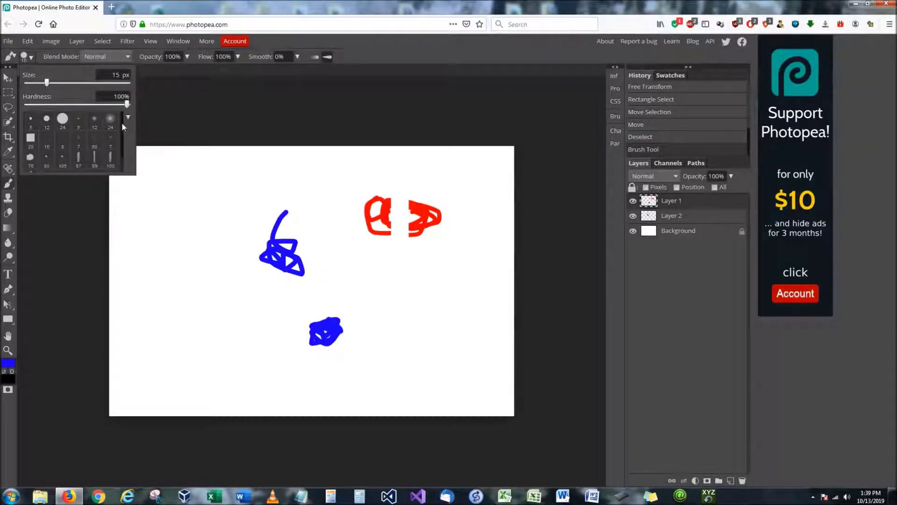
pyautogui.scroll(-2, 121, 135)
pyautogui.scroll(2, 121, 127)
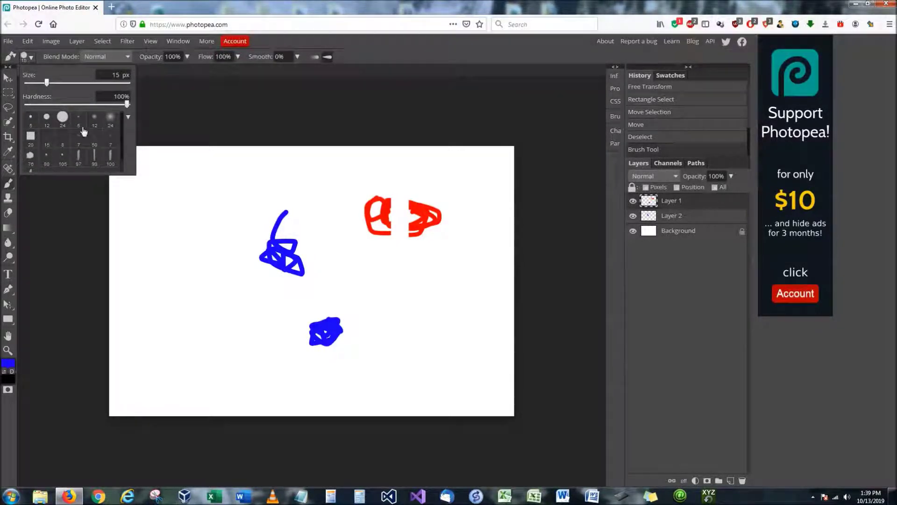
pyautogui.rightClick(8, 151)
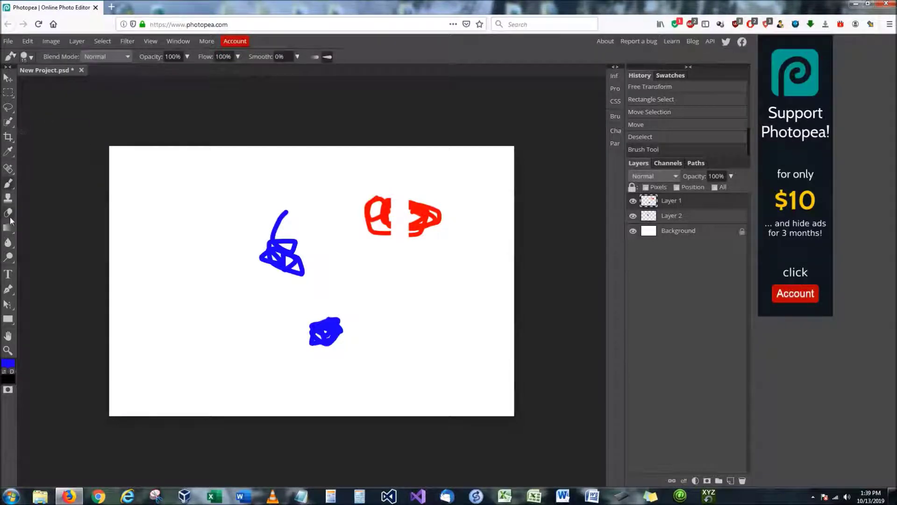
pyautogui.rightClick(8, 182)
pyautogui.click(51, 184)
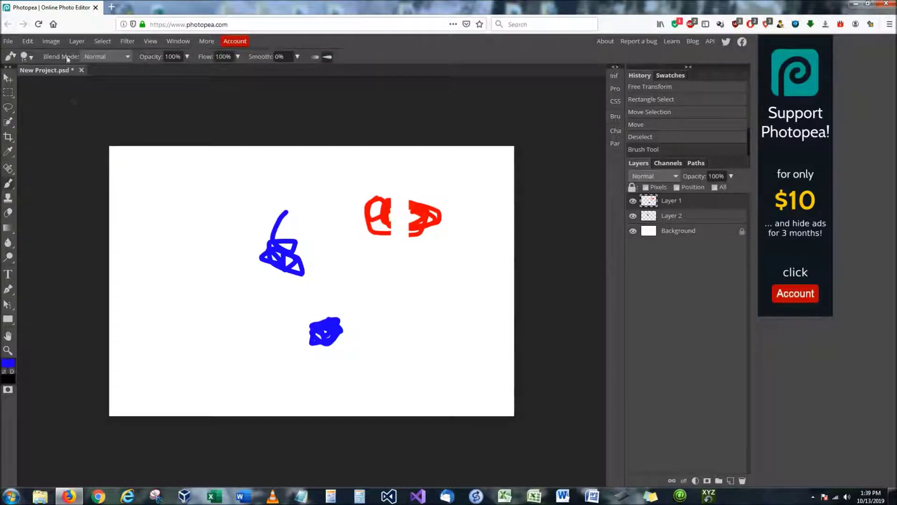
pyautogui.click(31, 58)
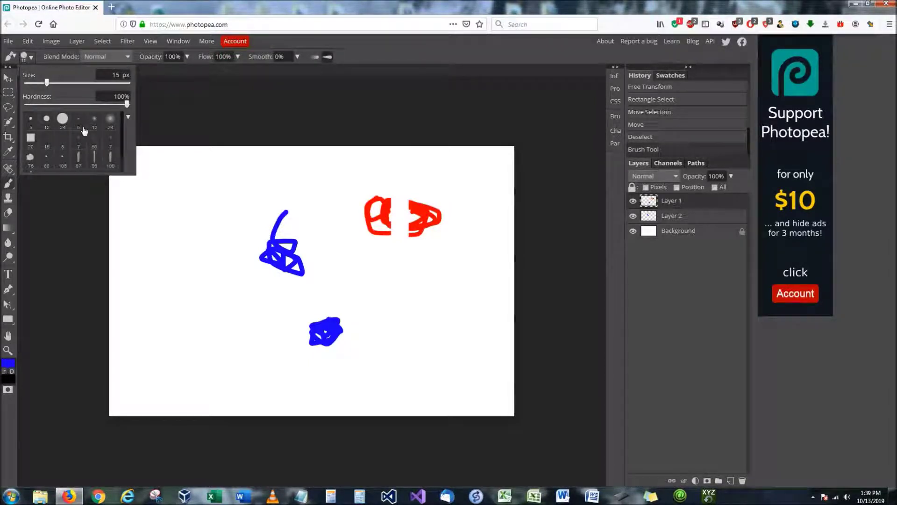
pyautogui.click(31, 137)
pyautogui.moveTo(60, 83); pyautogui.dragTo(79, 83)
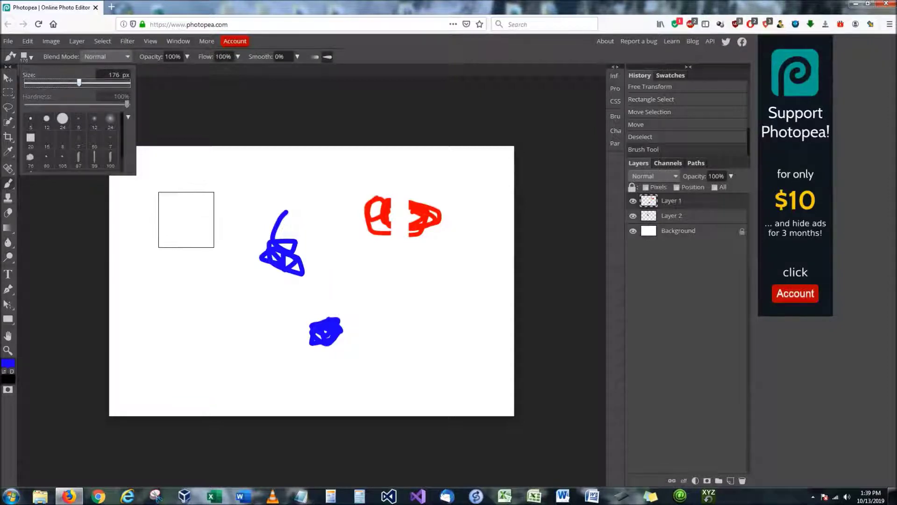
pyautogui.click(187, 218)
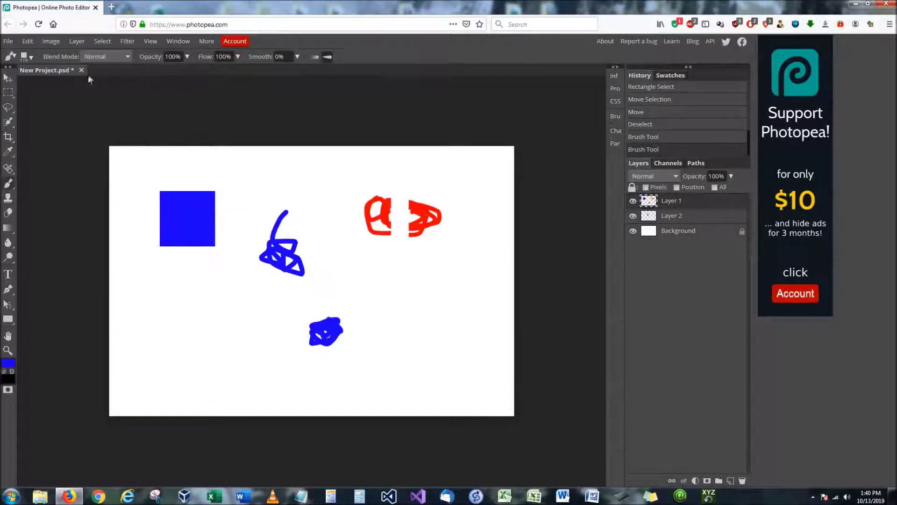
# - Resize the brush to about 54 px and paint a blue blob near the top
pyautogui.click(32, 57)
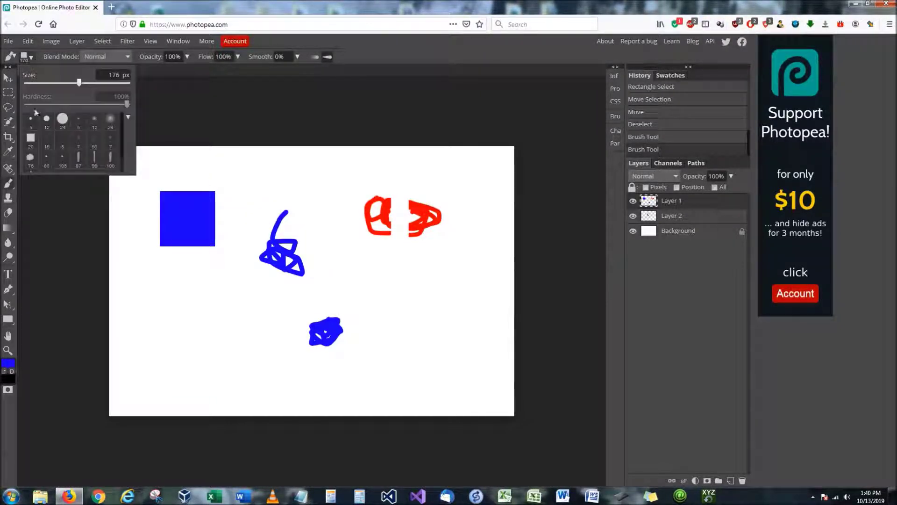
pyautogui.click(30, 159)
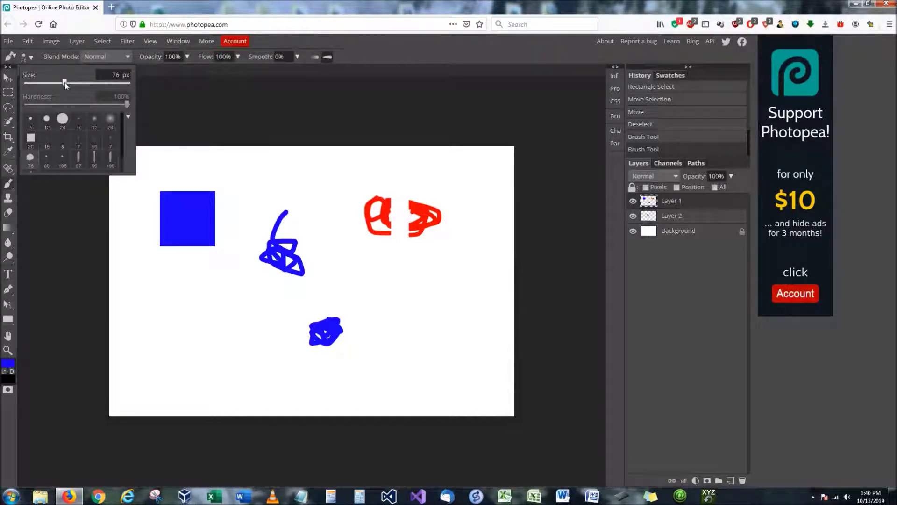
pyautogui.moveTo(65, 84)
pyautogui.mouseDown()
pyautogui.moveTo(46, 84)
pyautogui.moveTo(61, 84)
pyautogui.mouseUp()
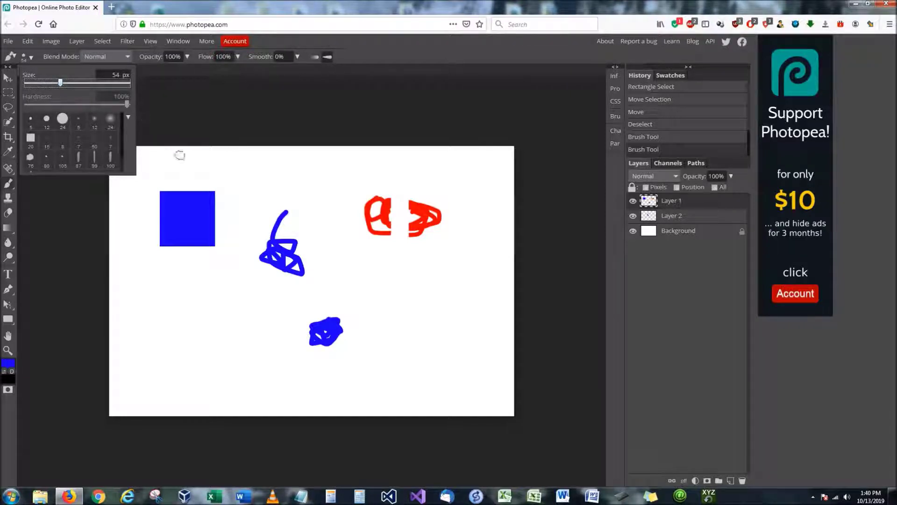
pyautogui.click(248, 171)
pyautogui.moveTo(248, 174)
pyautogui.mouseDown()
pyautogui.moveTo(287, 175)
pyautogui.moveTo(272, 191)
pyautogui.mouseUp()
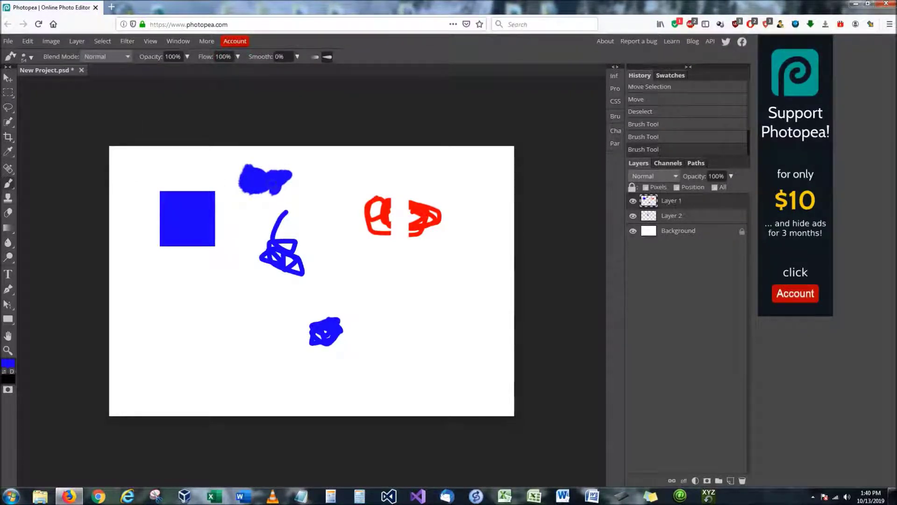
# - Paint translucent blue dabs above the square and at upper left, lowering opacity to 42%
pyautogui.click(186, 58)
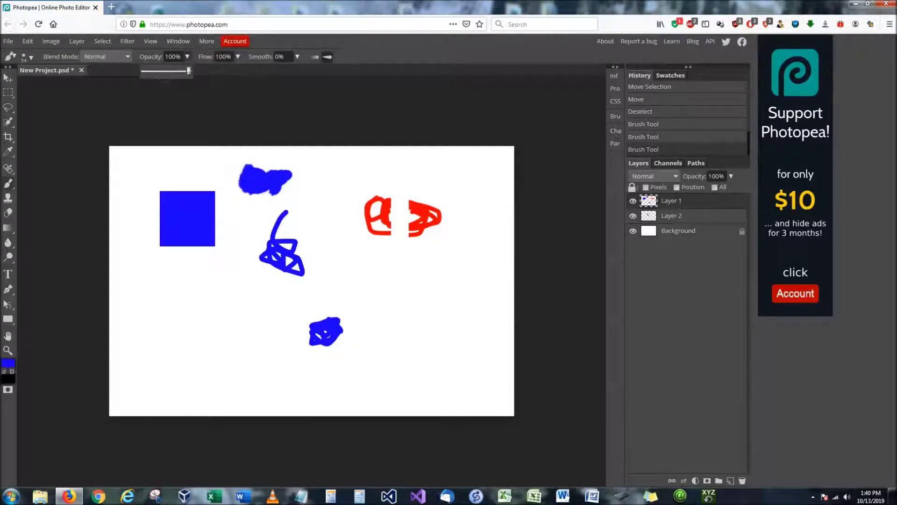
pyautogui.moveTo(191, 72); pyautogui.dragTo(172, 72)
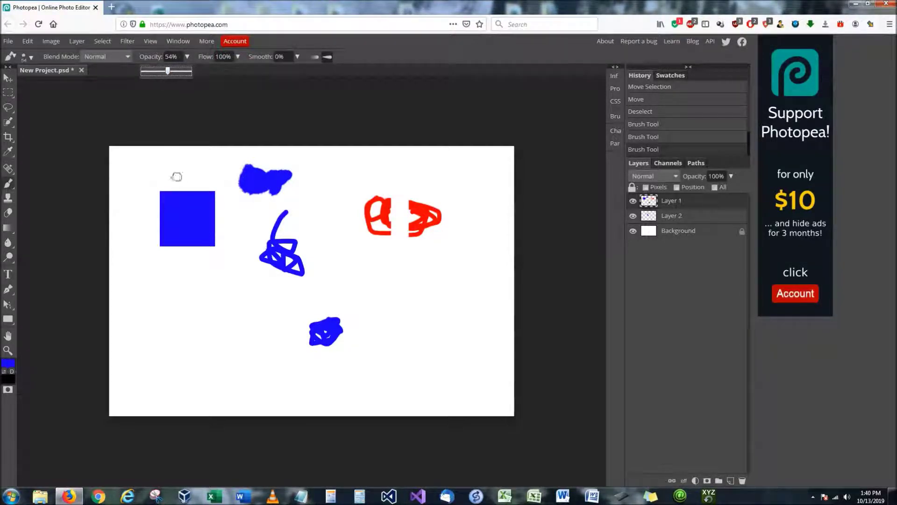
pyautogui.moveTo(177, 177)
pyautogui.mouseDown()
pyautogui.moveTo(186, 164)
pyautogui.moveTo(181, 170)
pyautogui.mouseUp()
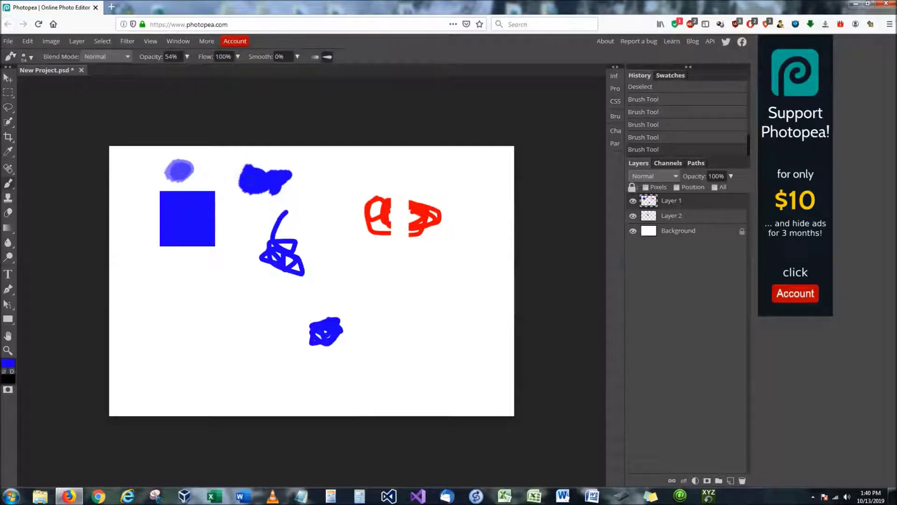
pyautogui.click(186, 57)
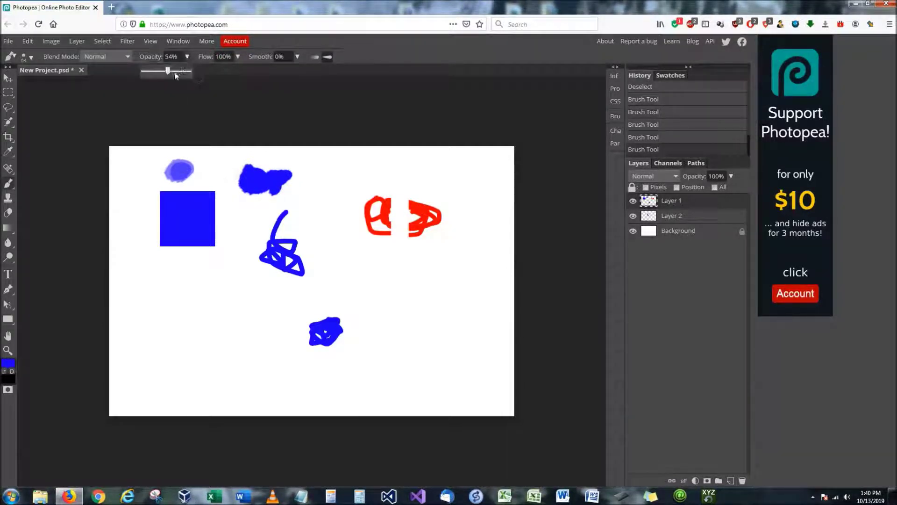
pyautogui.moveTo(167, 74); pyautogui.dragTo(162, 72)
pyautogui.moveTo(140, 167)
pyautogui.mouseDown()
pyautogui.moveTo(136, 186)
pyautogui.moveTo(142, 171)
pyautogui.moveTo(138, 184)
pyautogui.moveTo(147, 172)
pyautogui.moveTo(161, 176)
pyautogui.mouseUp()
# - Paint a faint light-blue stroke near top centre at 54% flow, then restore opacity to 95%
pyautogui.click(238, 57)
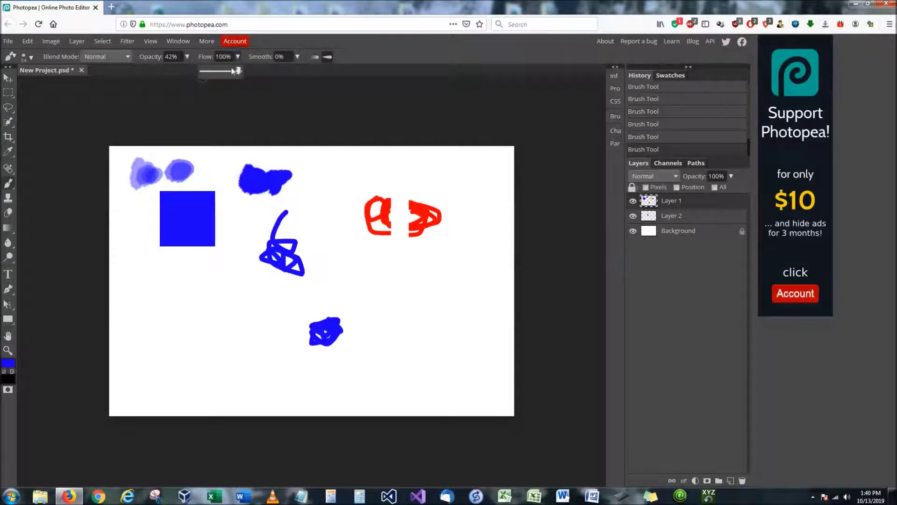
pyautogui.moveTo(237, 71); pyautogui.dragTo(222, 74)
pyautogui.click(323, 158)
pyautogui.moveTo(322, 158)
pyautogui.mouseDown()
pyautogui.moveTo(314, 189)
pyautogui.moveTo(336, 178)
pyautogui.moveTo(327, 184)
pyautogui.moveTo(327, 170)
pyautogui.mouseUp()
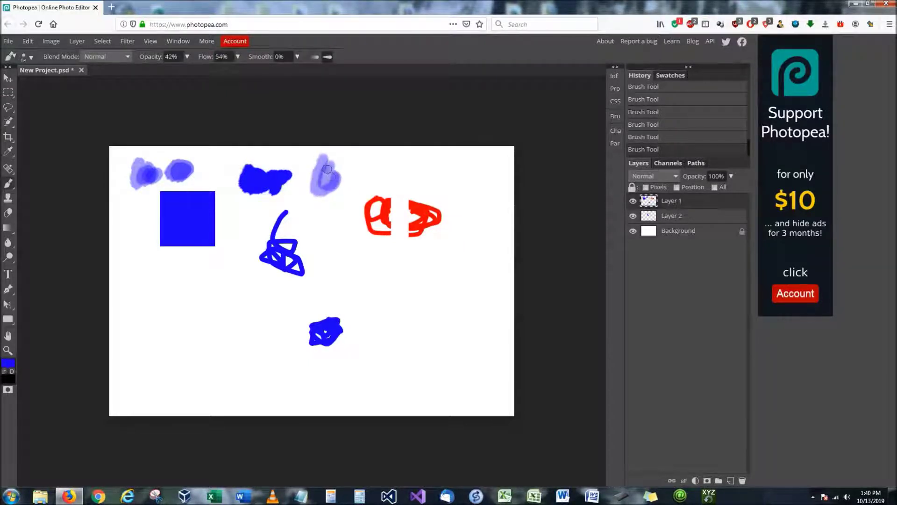
pyautogui.click(187, 57)
pyautogui.moveTo(165, 71); pyautogui.dragTo(198, 68)
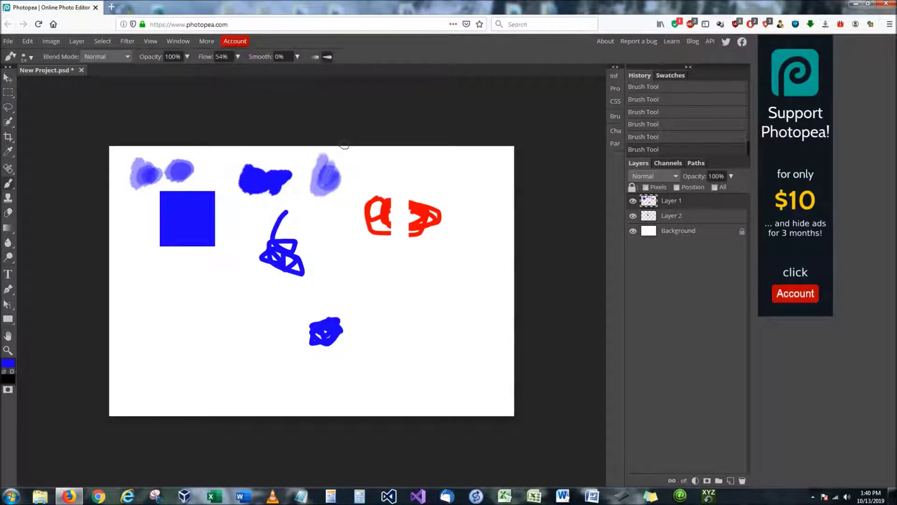
# - Clone the red scribble with the Clone Stamp into a copy just below it
pyautogui.click(7, 200)
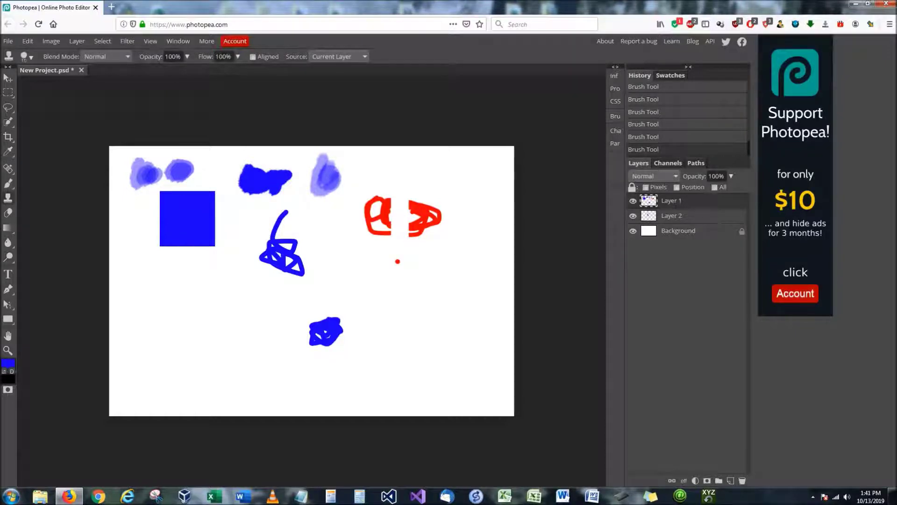
pyautogui.moveTo(398, 261)
pyautogui.mouseDown()
pyautogui.moveTo(415, 280)
pyautogui.moveTo(419, 272)
pyautogui.moveTo(382, 270)
pyautogui.moveTo(427, 248)
pyautogui.moveTo(374, 279)
pyautogui.moveTo(389, 292)
pyautogui.moveTo(401, 289)
pyautogui.moveTo(375, 295)
pyautogui.moveTo(399, 288)
pyautogui.moveTo(347, 281)
pyautogui.moveTo(378, 268)
pyautogui.moveTo(335, 266)
pyautogui.moveTo(379, 256)
pyautogui.mouseUp()
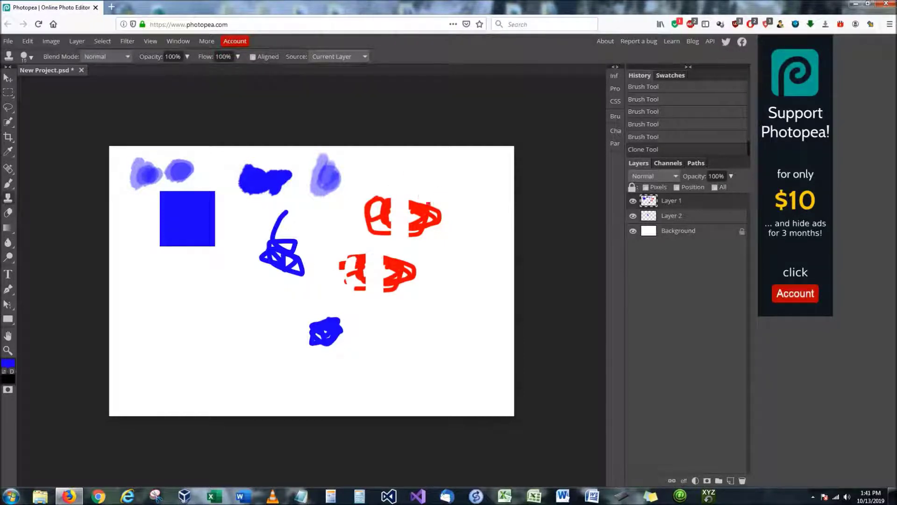
# - Erase part of the lower red copy with the Eraser
pyautogui.rightClick(7, 227)
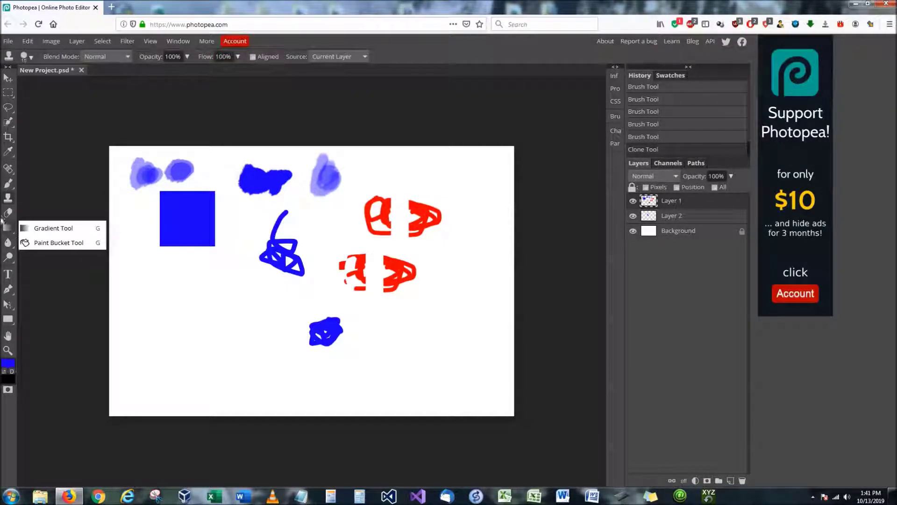
pyautogui.press('e')
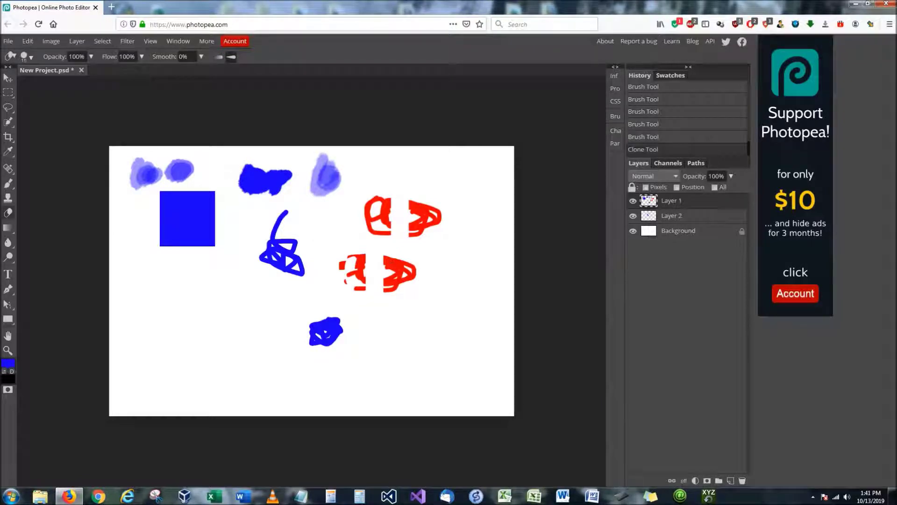
pyautogui.moveTo(398, 275)
pyautogui.mouseDown()
pyautogui.moveTo(407, 269)
pyautogui.moveTo(394, 271)
pyautogui.mouseUp()
pyautogui.rightClick(13, 234)
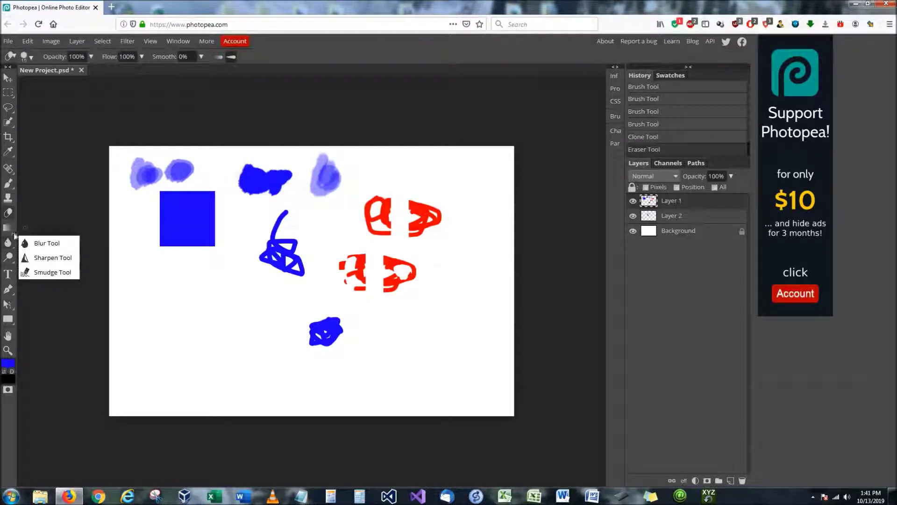
pyautogui.rightClick(10, 230)
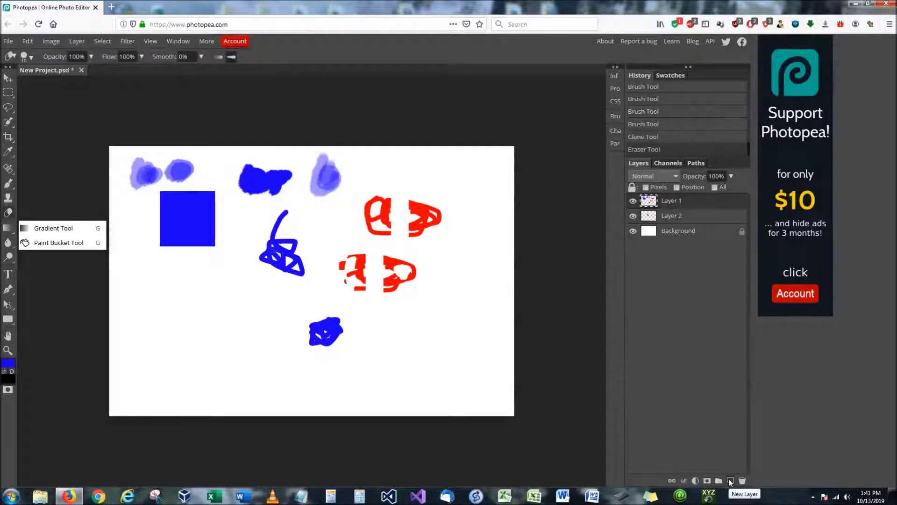
# - Add a new empty layer on top and switch to the Gradient Tool
pyautogui.click(729, 479)
pyautogui.rightClick(8, 228)
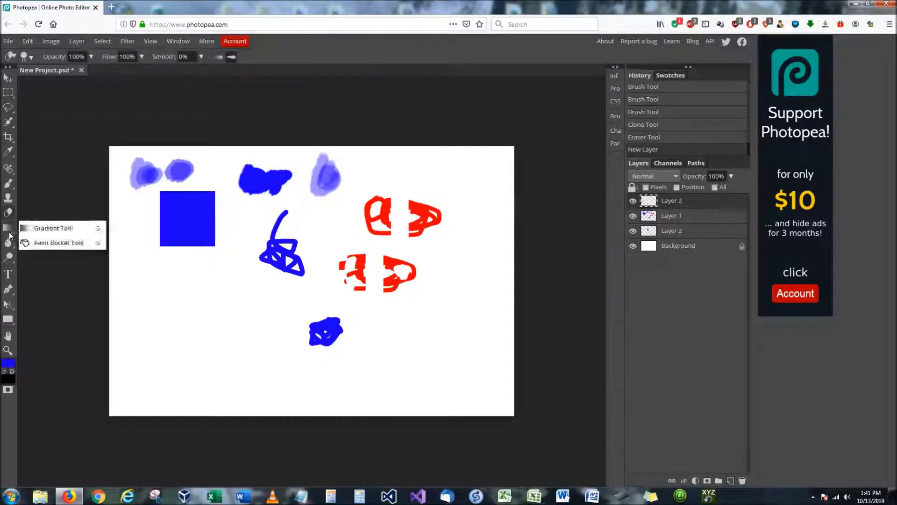
pyautogui.click(26, 228)
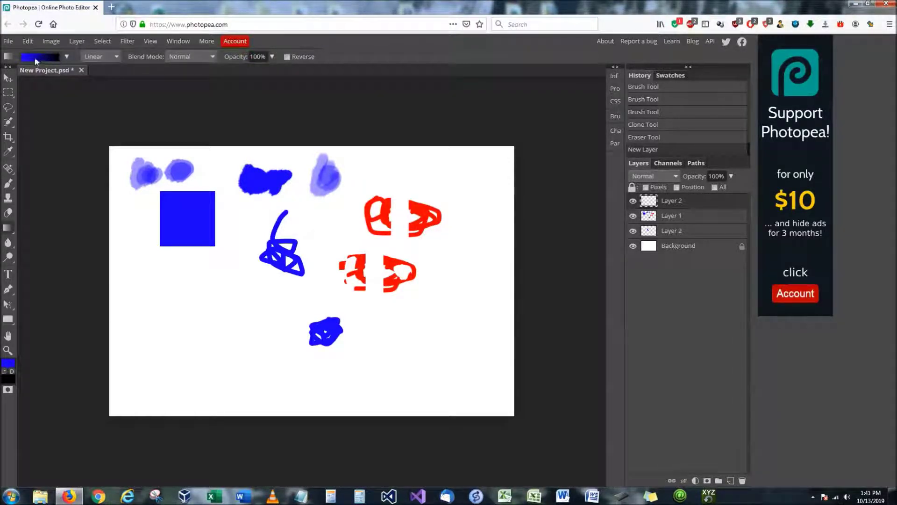
# - Fill the new layer with a linear blue-to-black gradient, then try a radial one
pyautogui.click(66, 56)
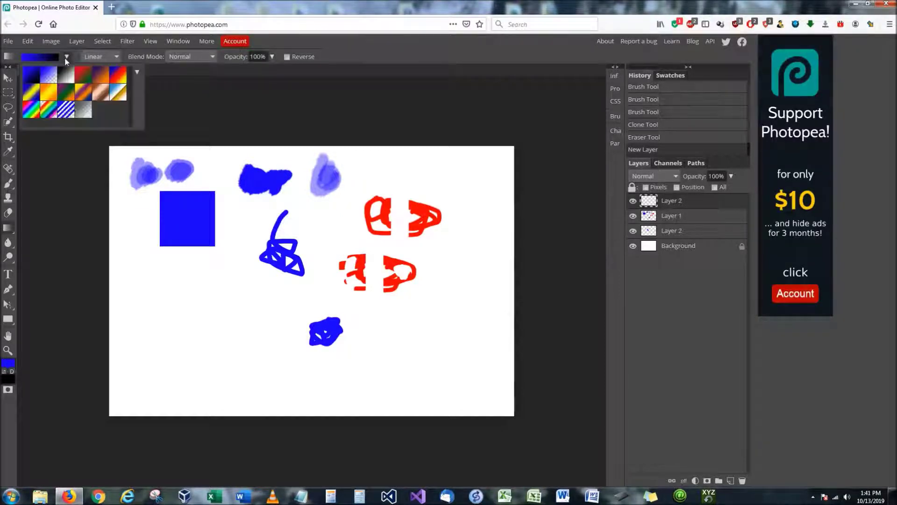
pyautogui.click(116, 56)
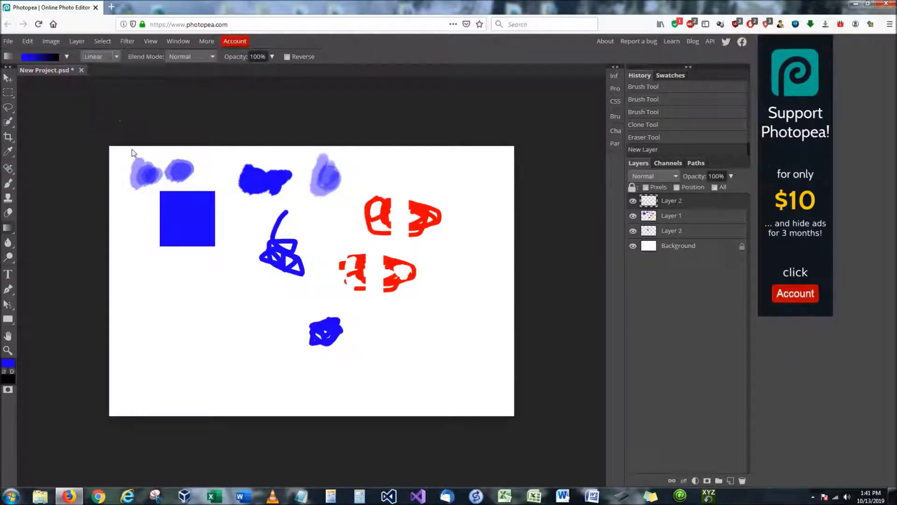
pyautogui.moveTo(124, 158); pyautogui.dragTo(481, 393)
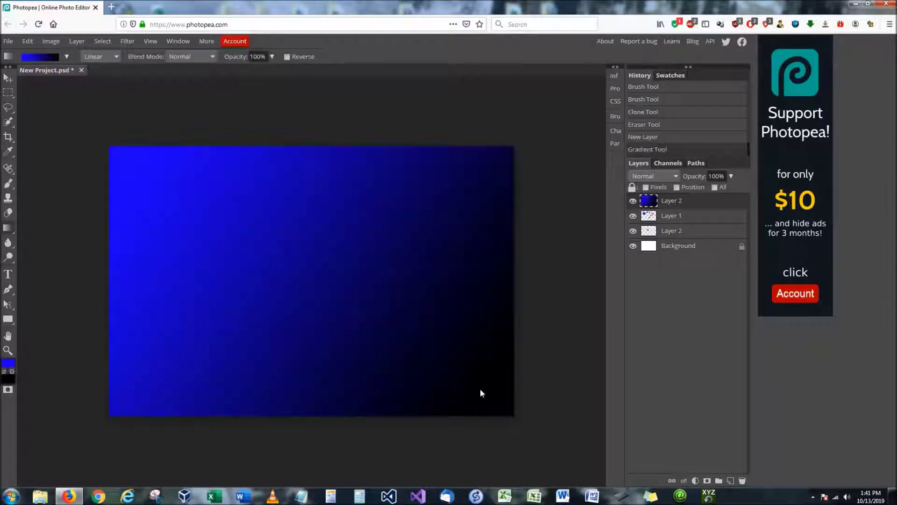
pyautogui.click(116, 56)
pyautogui.click(114, 79)
pyautogui.moveTo(268, 265); pyautogui.dragTo(268, 162)
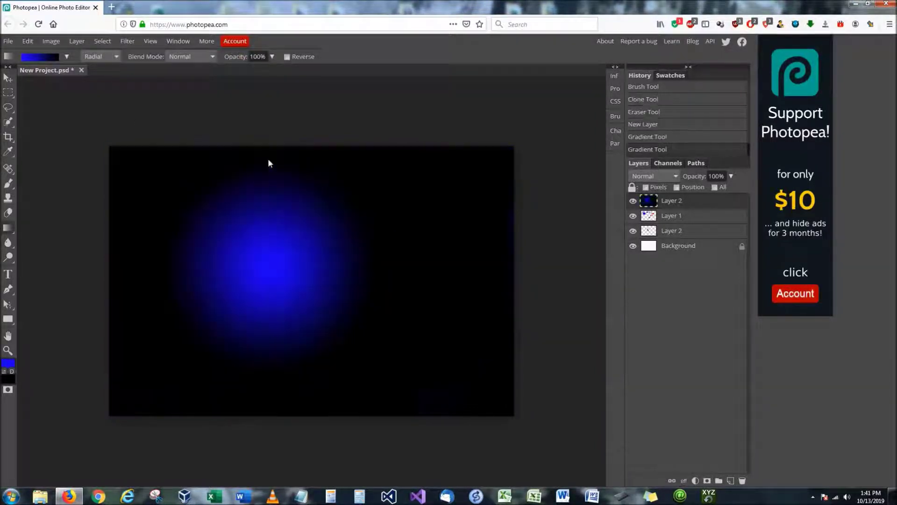
# - Try an angle gradient, then settle on a reflected gradient drawn diagonally across the canvas
pyautogui.click(115, 57)
pyautogui.click(93, 88)
pyautogui.moveTo(171, 194); pyautogui.dragTo(405, 327)
pyautogui.click(117, 56)
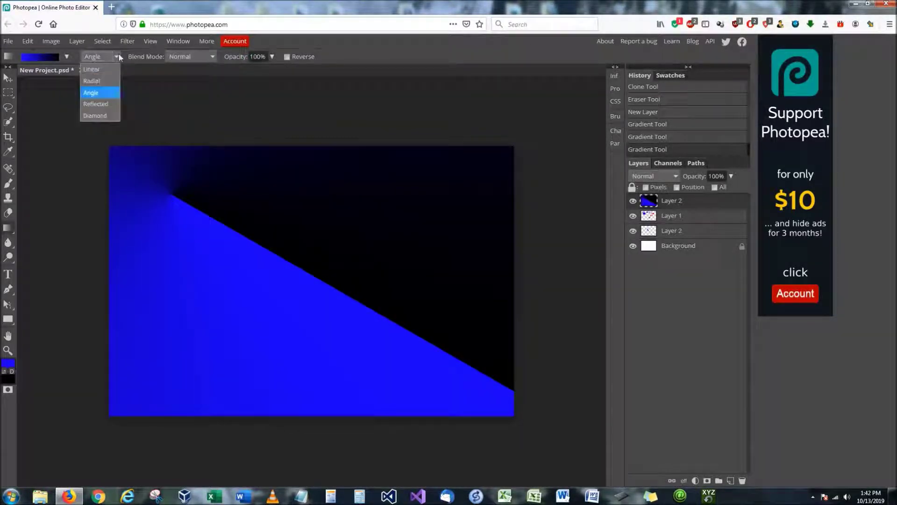
pyautogui.click(105, 103)
pyautogui.moveTo(351, 158); pyautogui.dragTo(263, 251)
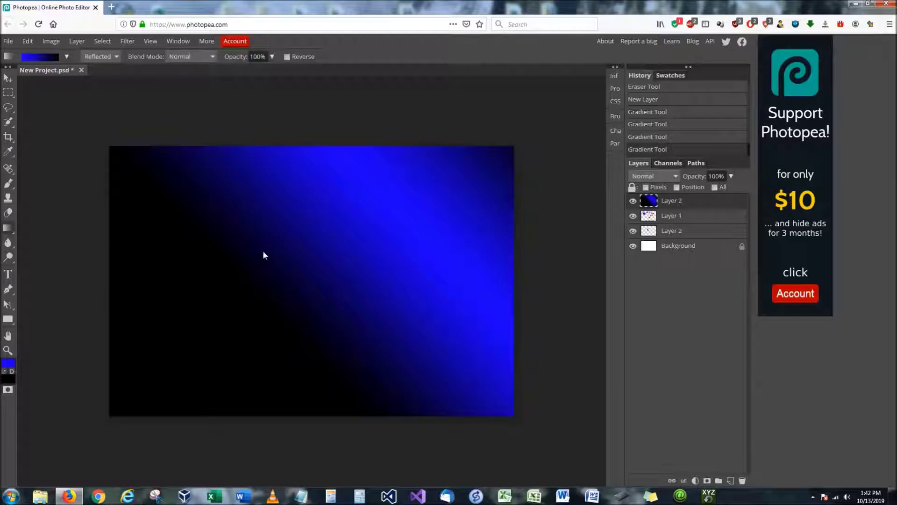
pyautogui.moveTo(360, 251); pyautogui.dragTo(243, 313)
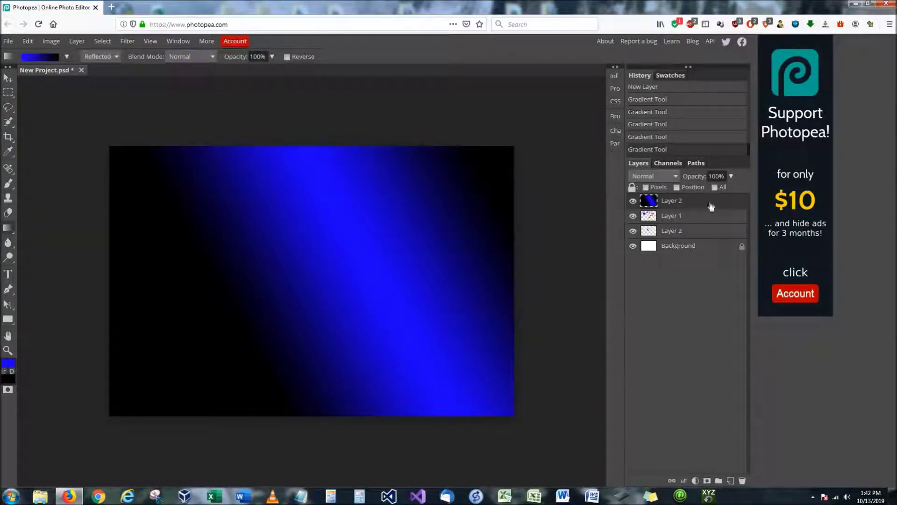
# - Move the gradient layer below the scribble layers and choose the Blur Tool
pyautogui.moveTo(715, 203); pyautogui.dragTo(715, 238)
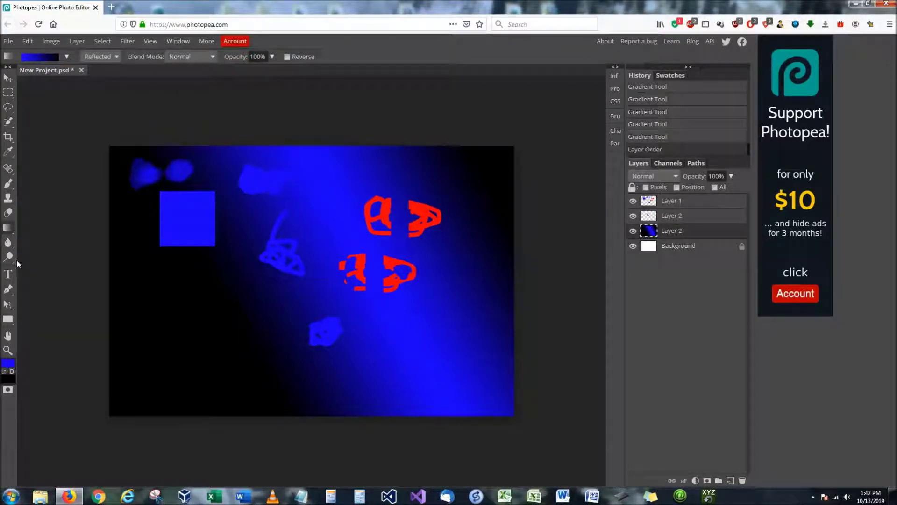
pyautogui.rightClick(12, 246)
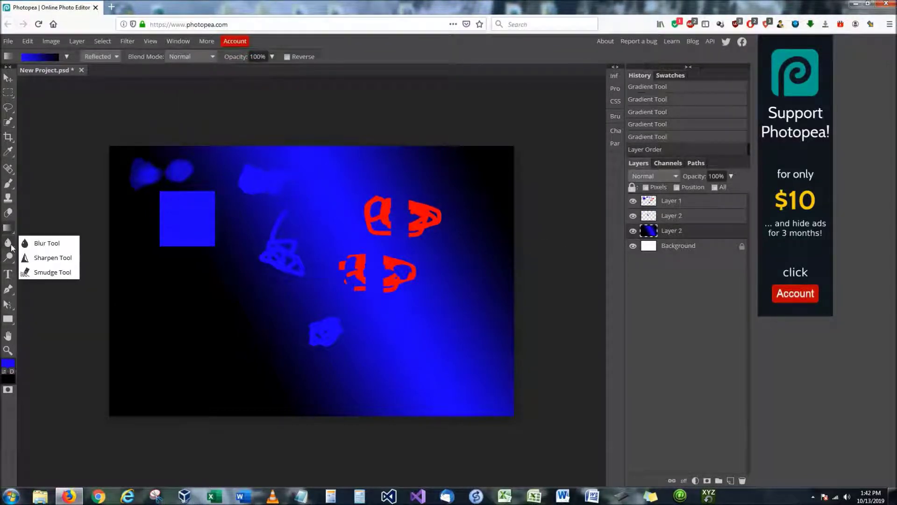
pyautogui.click(70, 247)
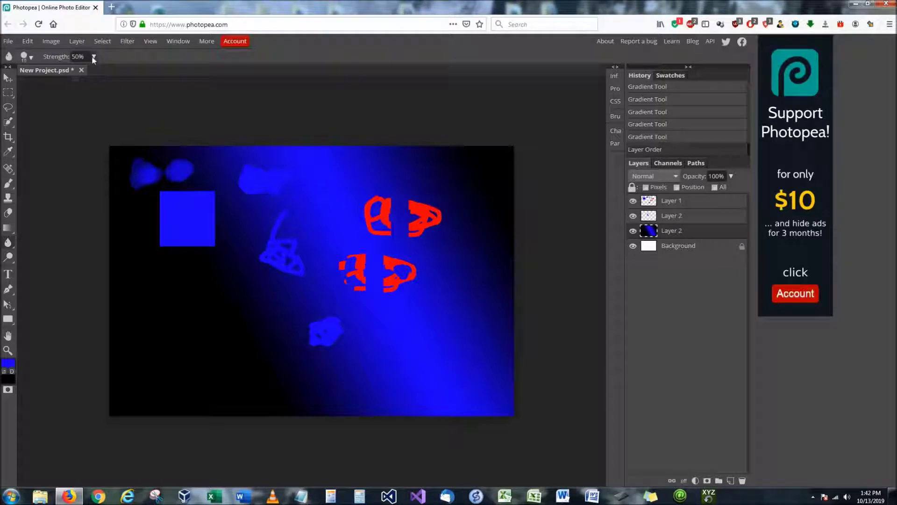
# - Blur the upper red scribble on Layer 1 with a 172 px brush
pyautogui.click(31, 57)
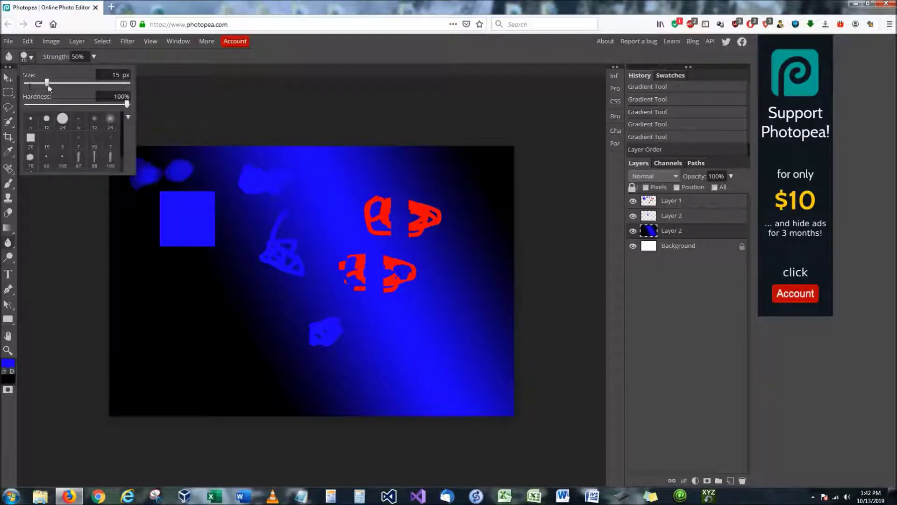
pyautogui.moveTo(56, 85); pyautogui.dragTo(79, 85)
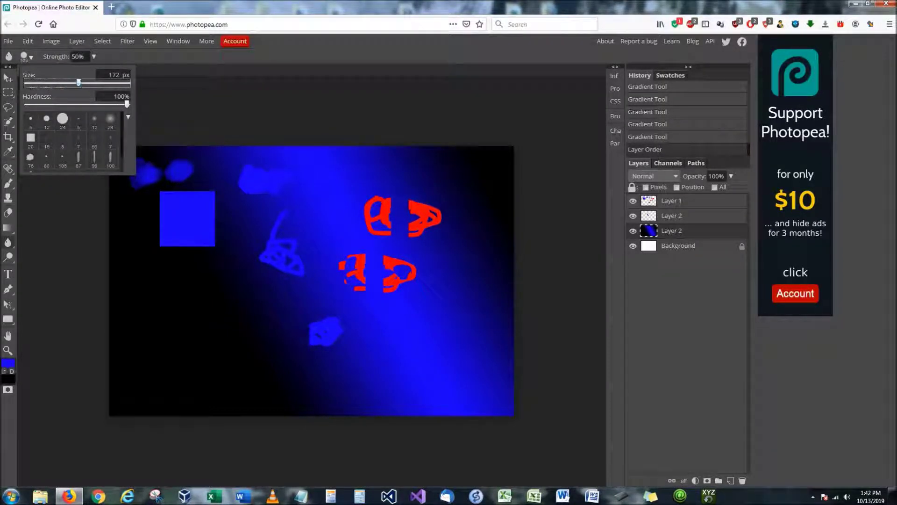
pyautogui.moveTo(426, 213); pyautogui.dragTo(423, 201)
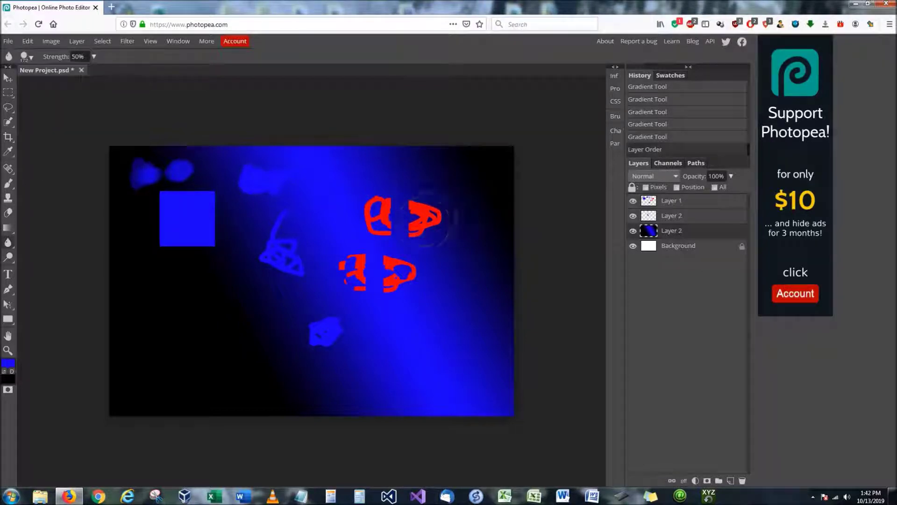
pyautogui.click(689, 202)
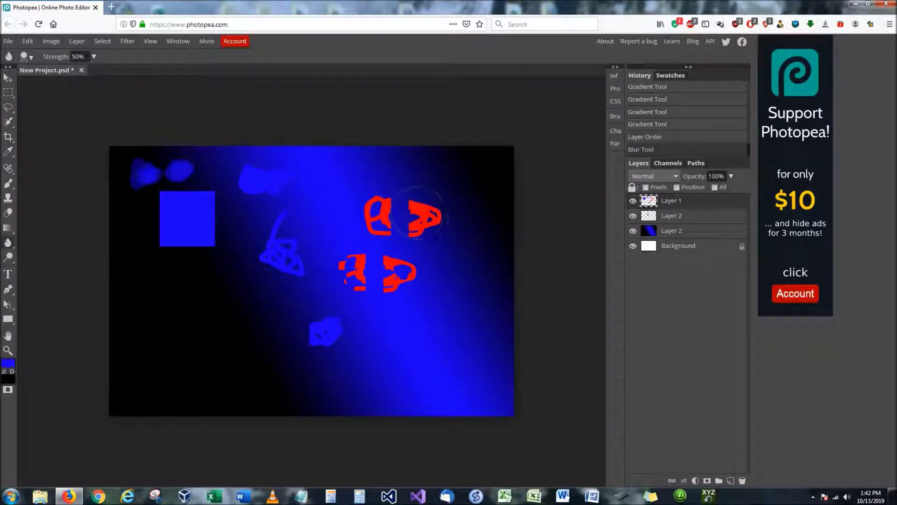
pyautogui.click(424, 212)
pyautogui.moveTo(423, 212)
pyautogui.mouseDown()
pyautogui.moveTo(433, 218)
pyautogui.moveTo(419, 224)
pyautogui.moveTo(420, 216)
pyautogui.mouseUp()
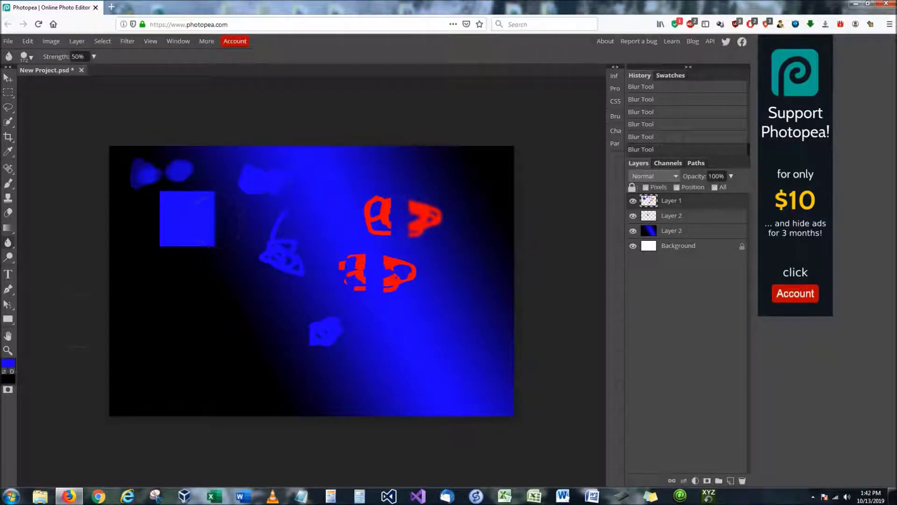
# - Set the Smudge Tool to 16% strength with a 202 px sampled brush and smudge the blue marks
pyautogui.rightClick(8, 243)
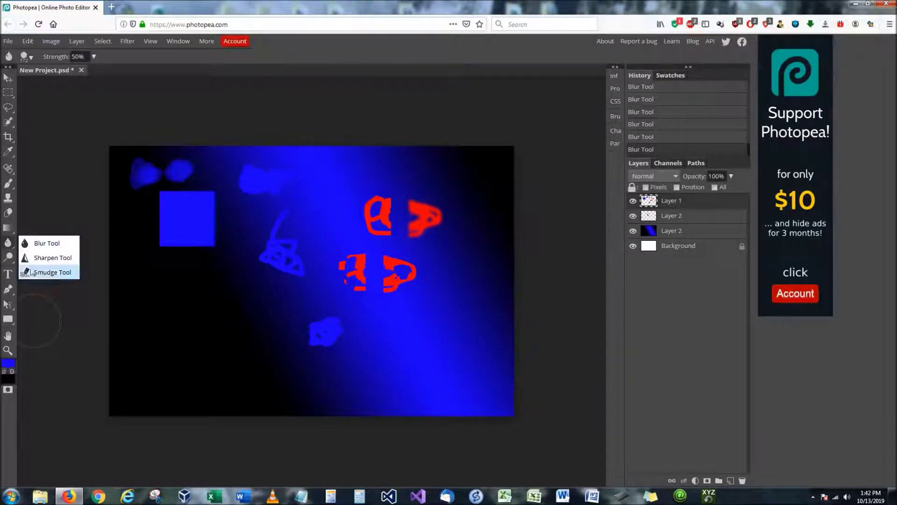
pyautogui.click(52, 273)
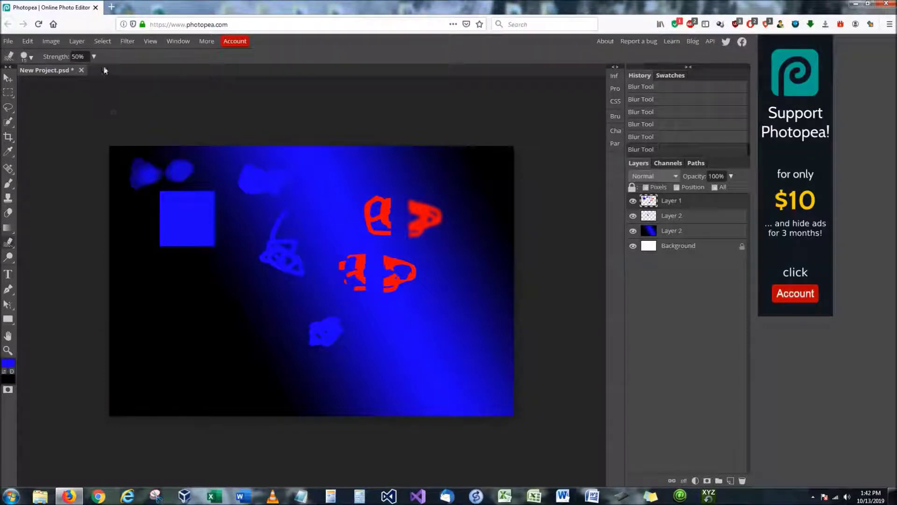
pyautogui.click(94, 57)
pyautogui.moveTo(72, 71); pyautogui.dragTo(55, 73)
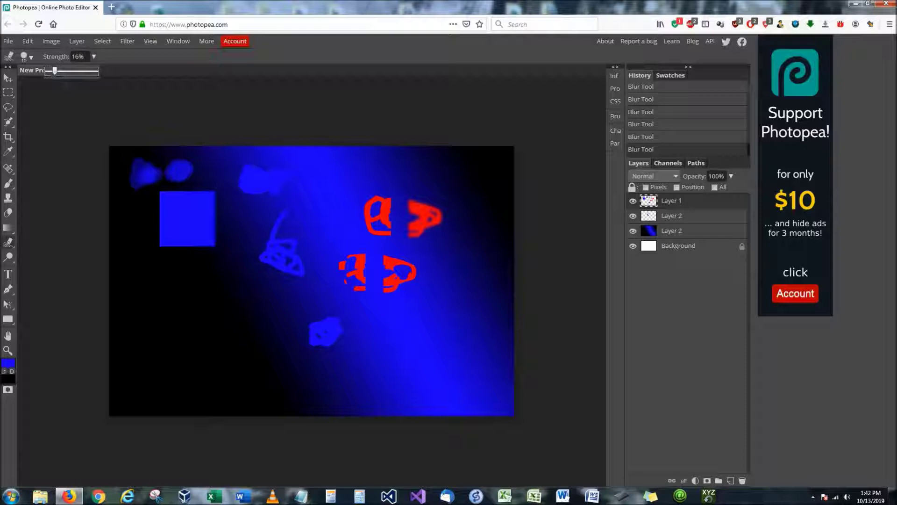
pyautogui.click(32, 57)
pyautogui.moveTo(38, 84); pyautogui.dragTo(102, 88)
pyautogui.click(30, 157)
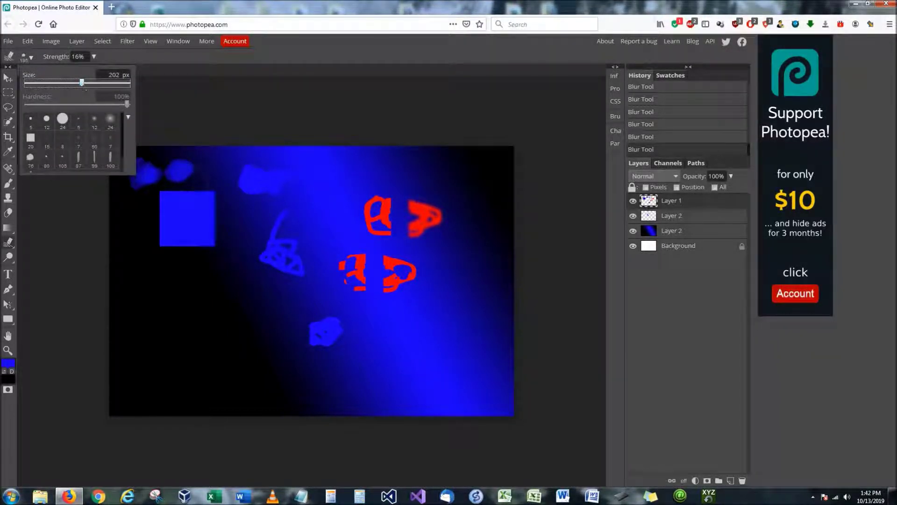
pyautogui.click(206, 192)
pyautogui.moveTo(205, 192)
pyautogui.mouseDown()
pyautogui.moveTo(196, 178)
pyautogui.moveTo(187, 189)
pyautogui.moveTo(201, 224)
pyautogui.moveTo(187, 177)
pyautogui.mouseUp()
# - Smudge the blue square's edge, the blob beside it and the lower red scribble
pyautogui.hotkey('shift', 'r')
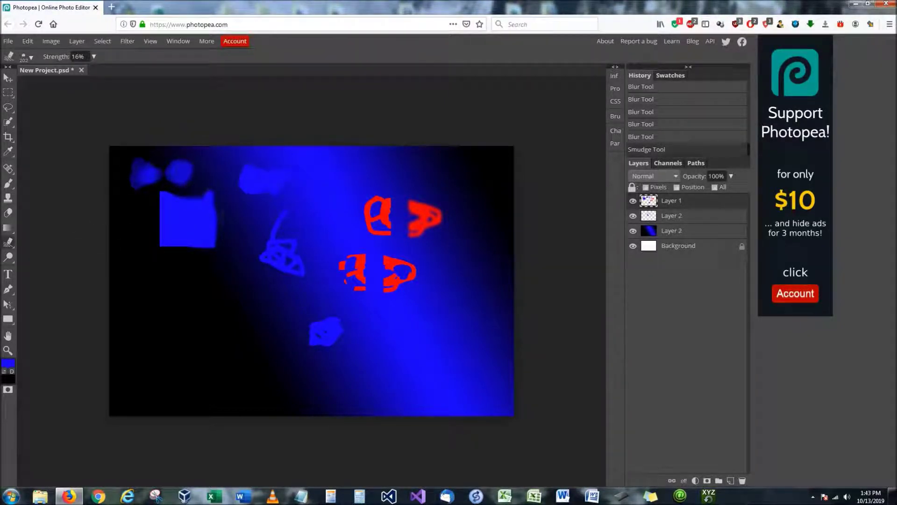
pyautogui.moveTo(239, 205); pyautogui.dragTo(219, 226)
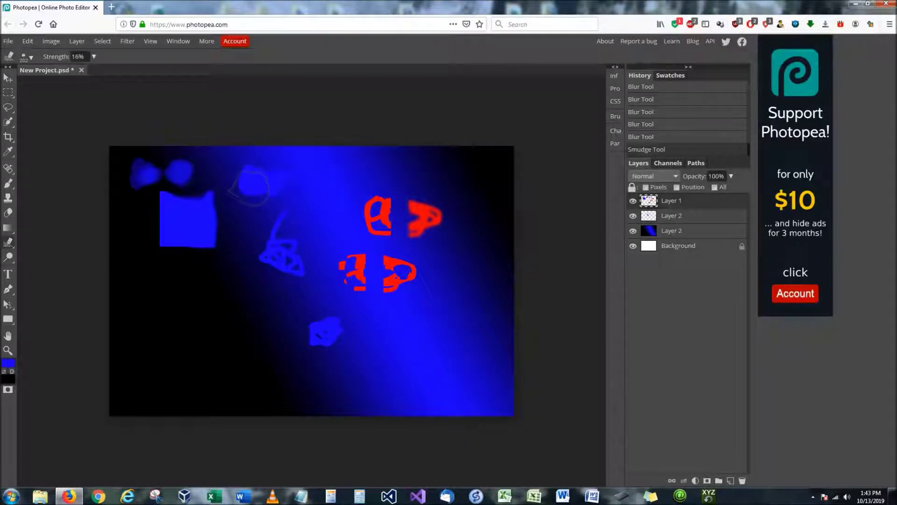
pyautogui.moveTo(234, 186); pyautogui.dragTo(234, 193)
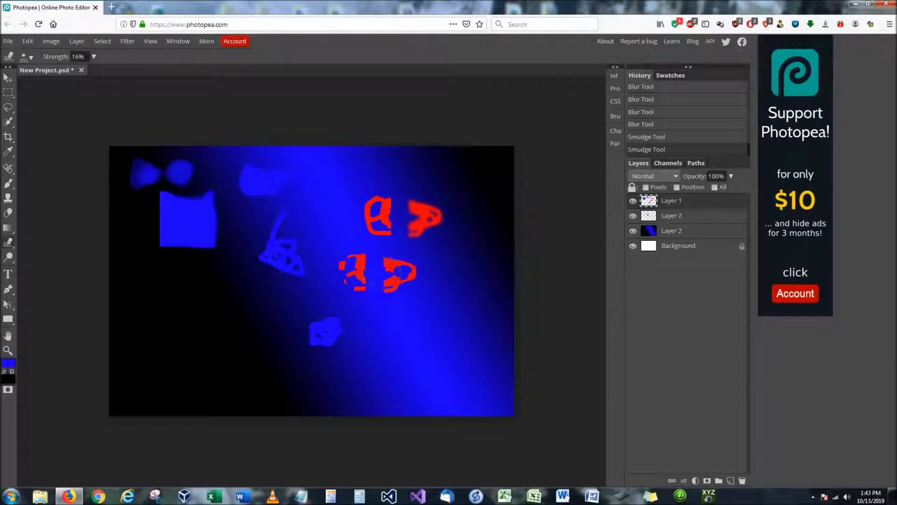
pyautogui.moveTo(390, 274); pyautogui.dragTo(371, 268)
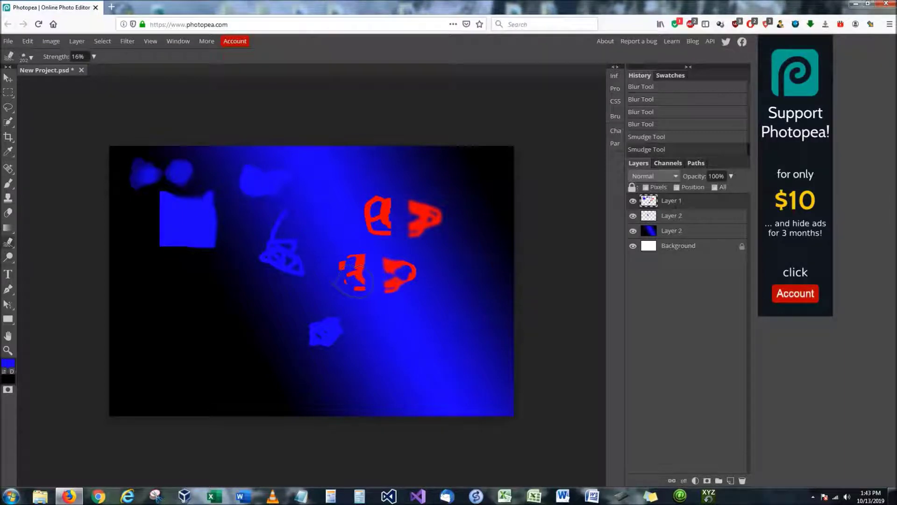
pyautogui.moveTo(354, 281); pyautogui.dragTo(356, 280)
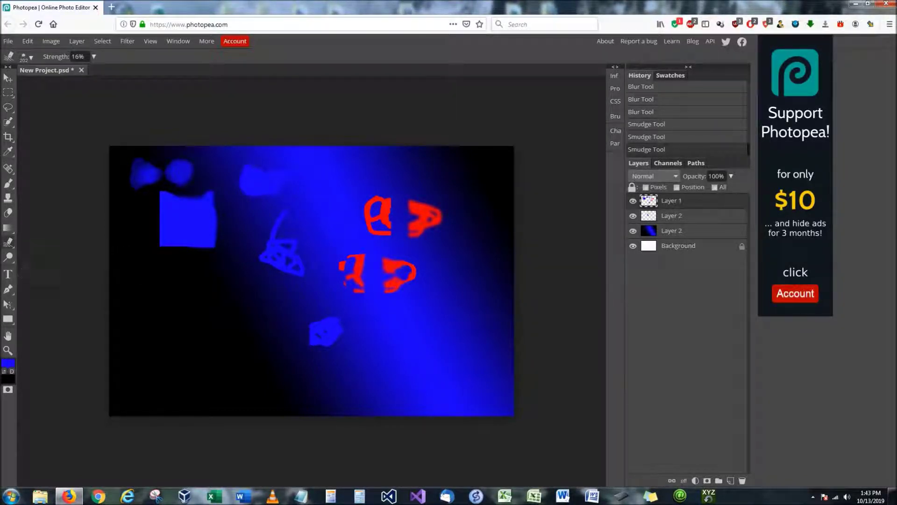
pyautogui.rightClick(8, 257)
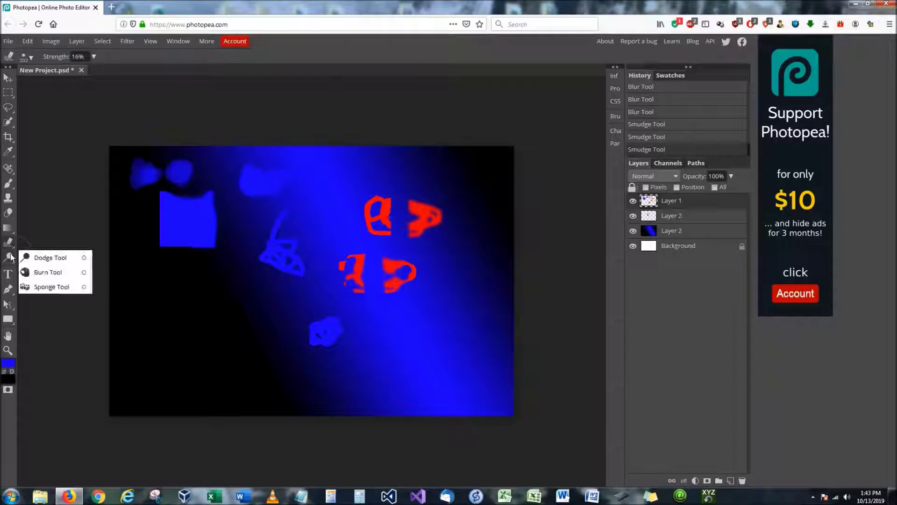
# - Burn two spots of the blue gradient near the red shapes, then switch to the Type tool
pyautogui.click(48, 272)
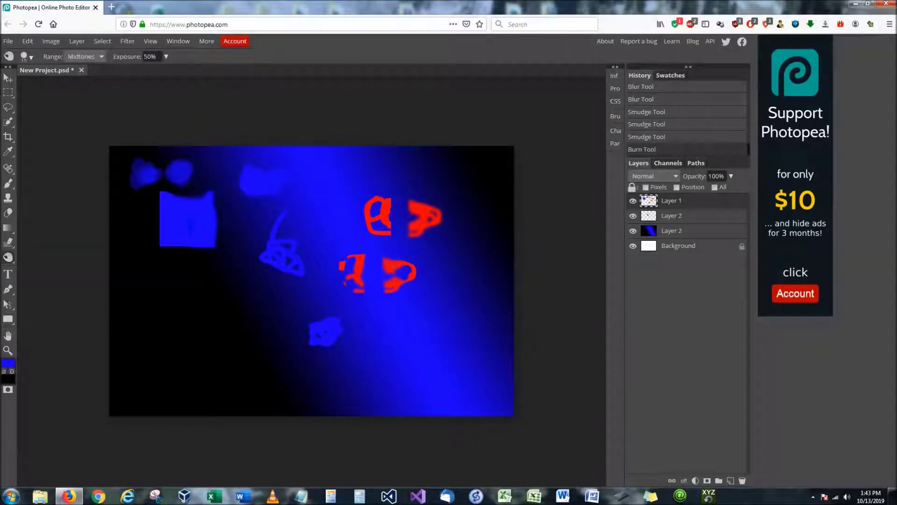
pyautogui.moveTo(346, 237); pyautogui.dragTo(395, 265)
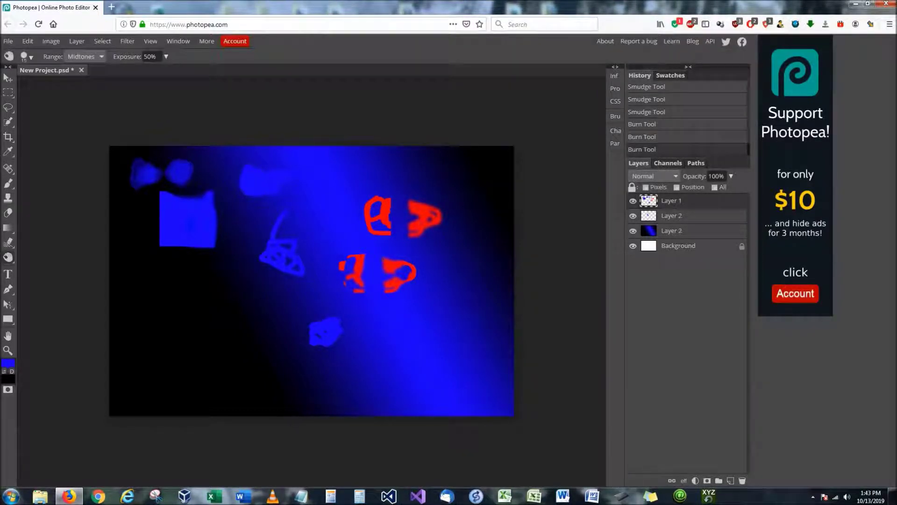
pyautogui.click(386, 264)
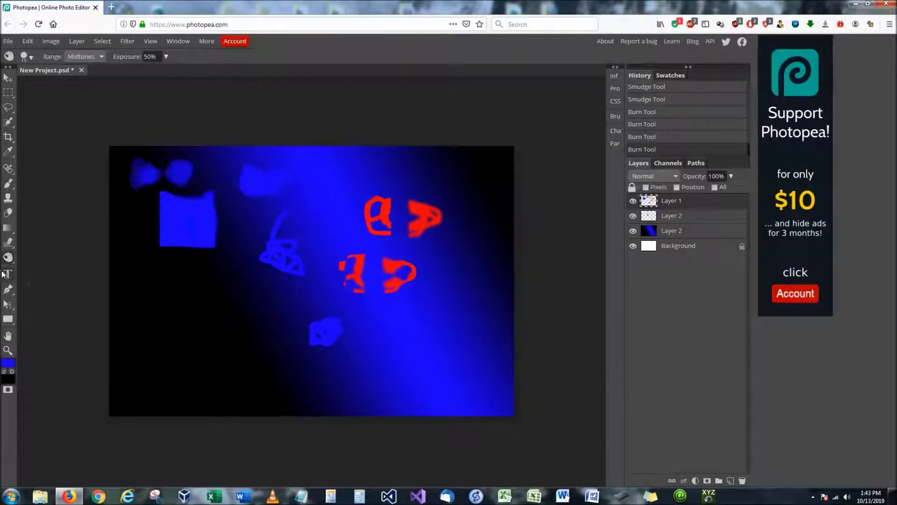
pyautogui.click(8, 275)
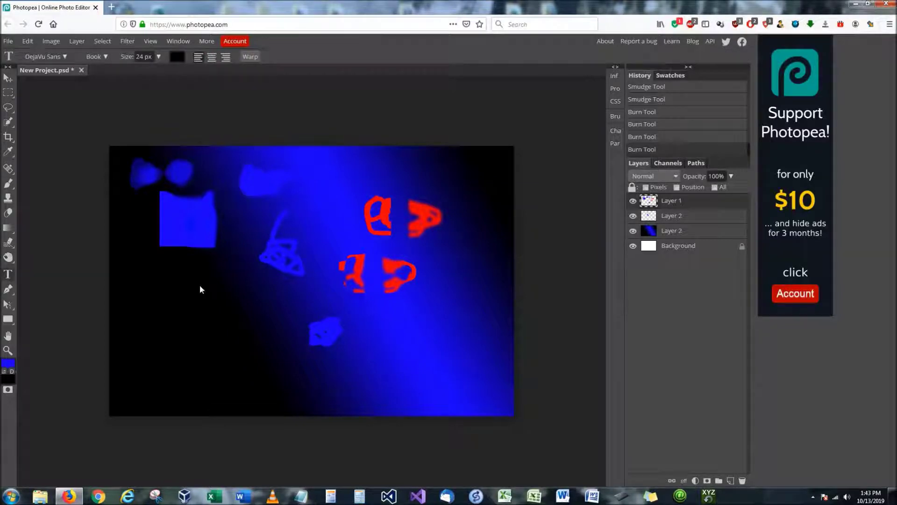
# - Choose the Pen tool and set the foreground colour to red ff0000
pyautogui.rightClick(8, 289)
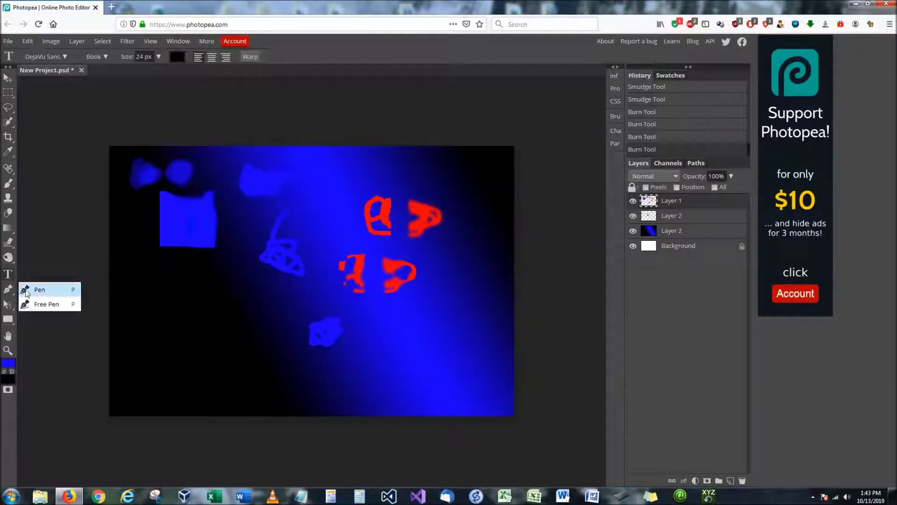
pyautogui.click(40, 289)
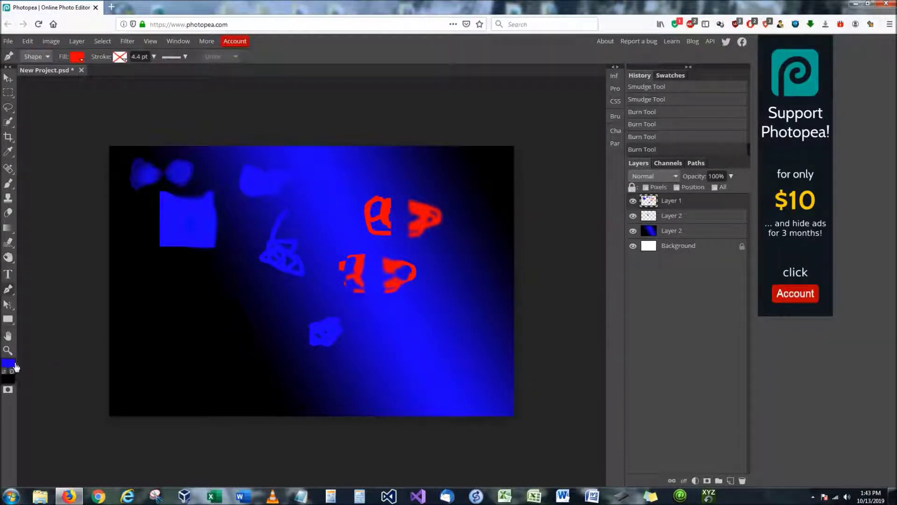
pyautogui.click(8, 363)
pyautogui.click(234, 227)
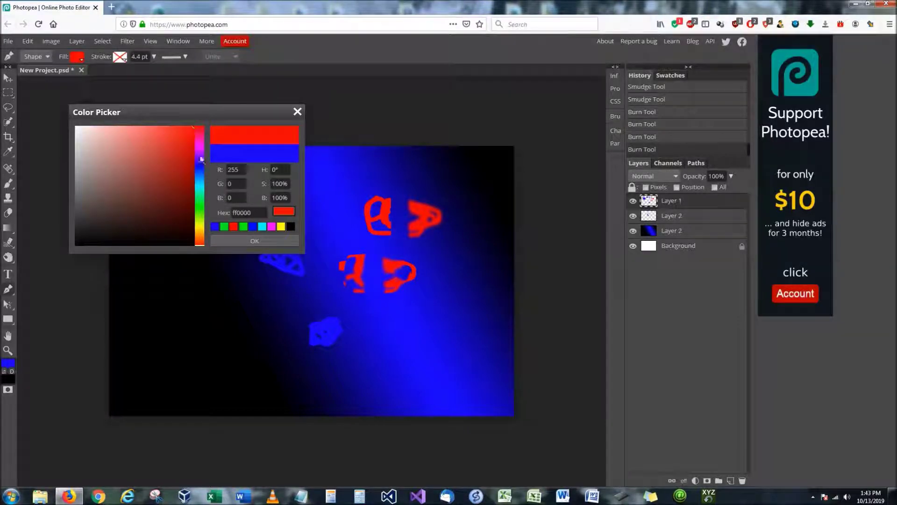
pyautogui.click(260, 241)
# - Draw a large rounded red shape with curved anchor points at left-centre
pyautogui.click(180, 292)
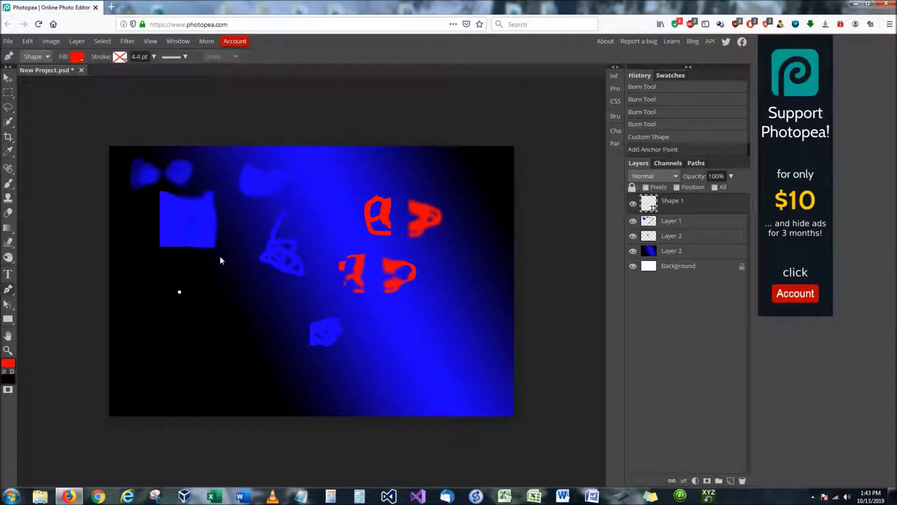
pyautogui.moveTo(227, 248); pyautogui.dragTo(288, 233)
pyautogui.moveTo(325, 261); pyautogui.dragTo(335, 279)
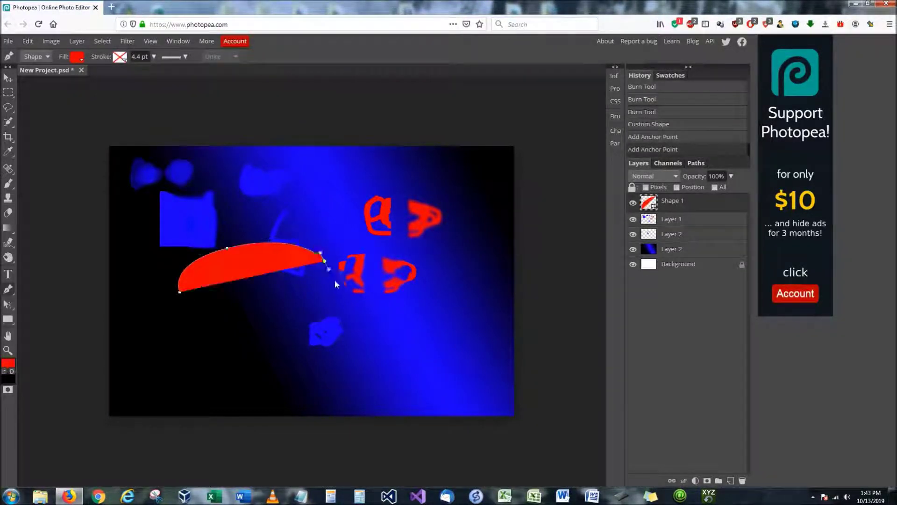
pyautogui.moveTo(317, 350); pyautogui.dragTo(255, 367)
pyautogui.moveTo(190, 361); pyautogui.dragTo(175, 351)
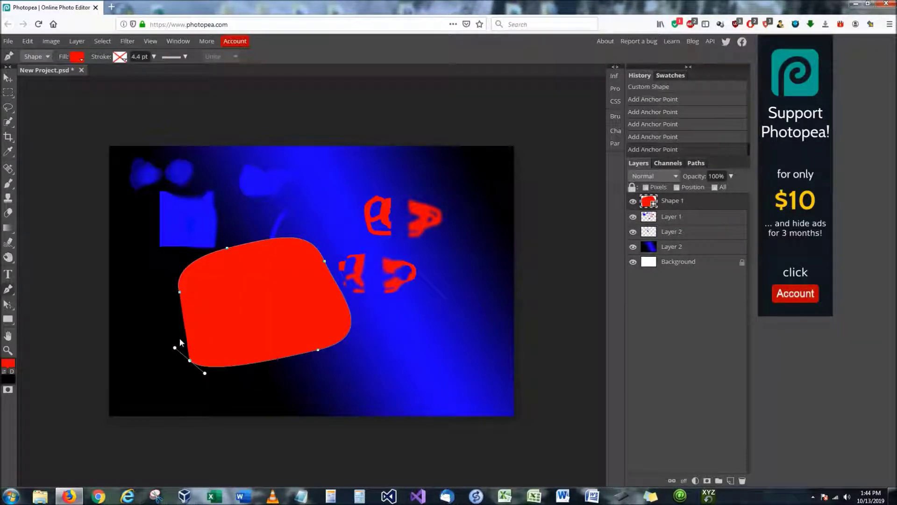
pyautogui.press('c')
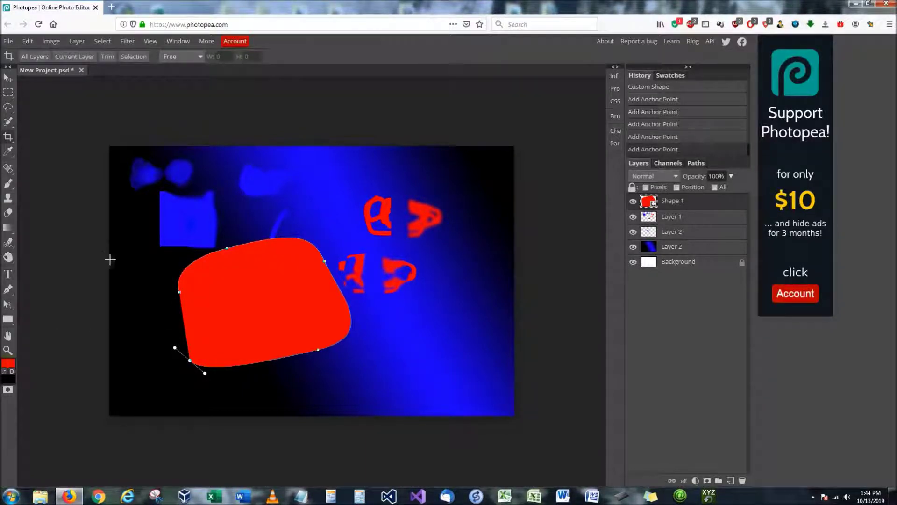
# - With Path Select, move the red shape slightly left and down
pyautogui.rightClick(13, 299)
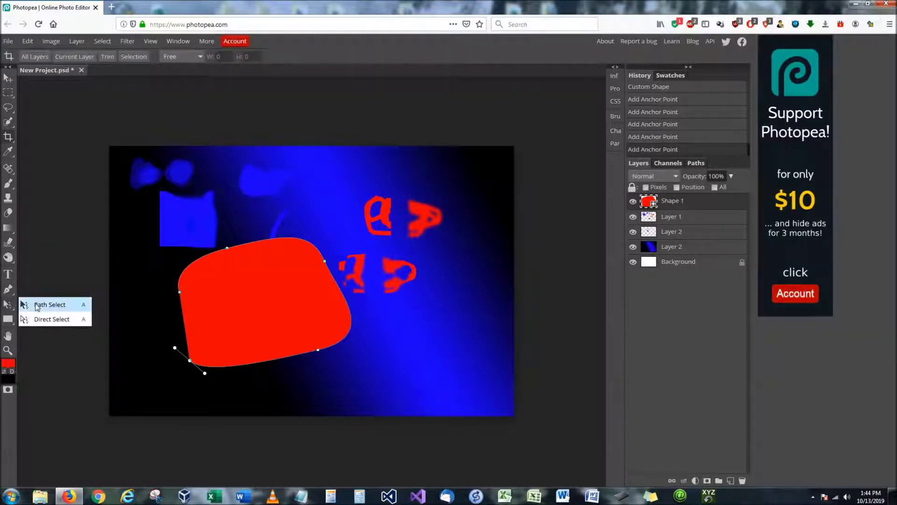
pyautogui.click(40, 303)
pyautogui.click(191, 363)
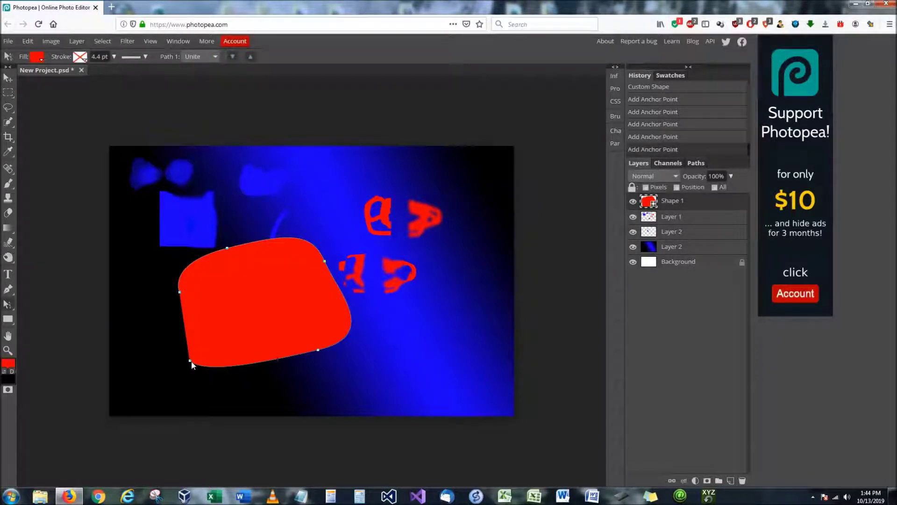
pyautogui.moveTo(192, 363); pyautogui.dragTo(182, 361)
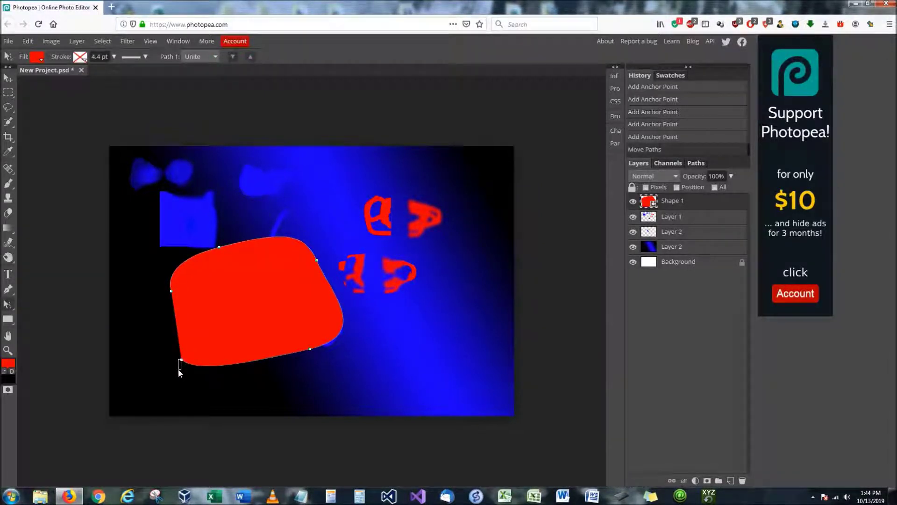
pyautogui.moveTo(181, 360)
pyautogui.mouseDown()
pyautogui.moveTo(171, 371)
pyautogui.moveTo(181, 376)
pyautogui.mouseUp()
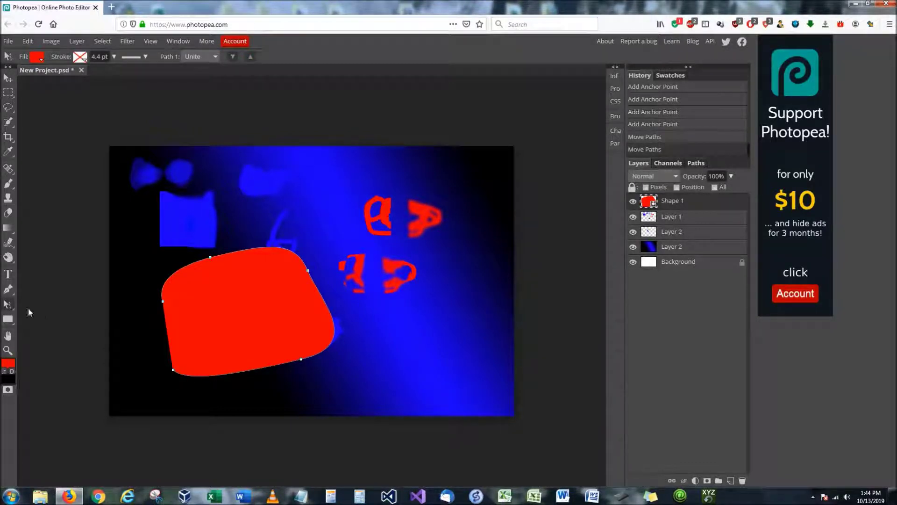
# - With Direct Select, drag the red shape's lower-left anchor to refine that corner
pyautogui.rightClick(8, 304)
pyautogui.click(47, 317)
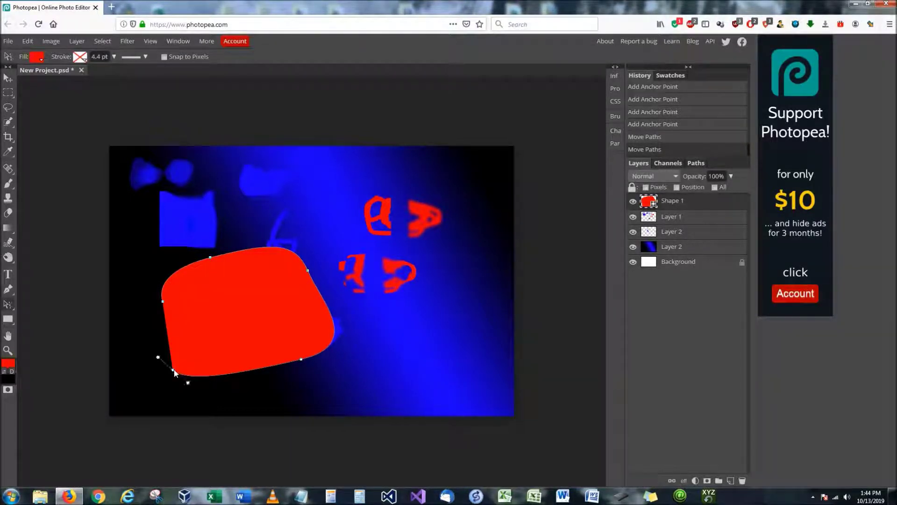
pyautogui.moveTo(175, 372)
pyautogui.mouseDown()
pyautogui.moveTo(161, 364)
pyautogui.moveTo(210, 382)
pyautogui.moveTo(182, 368)
pyautogui.moveTo(180, 377)
pyautogui.mouseUp()
pyautogui.rightClick(8, 319)
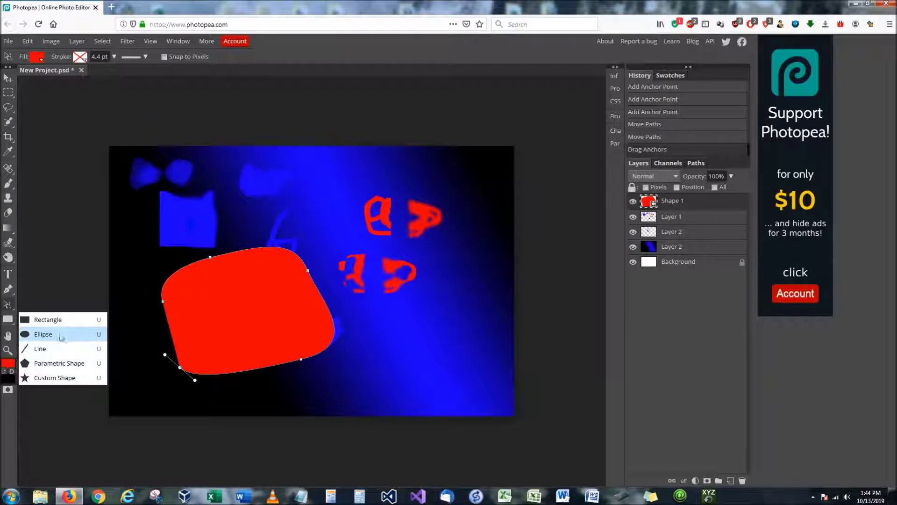
pyautogui.click(335, 302)
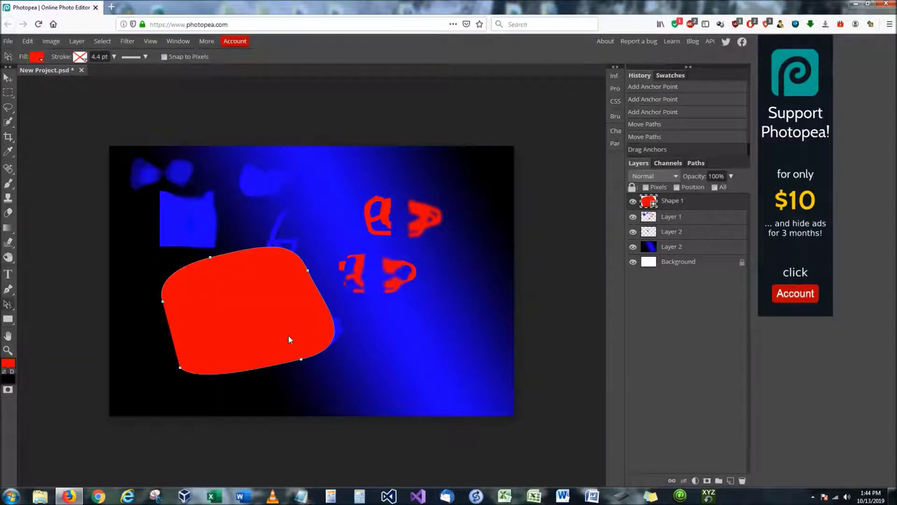
pyautogui.scroll(5, 377, 329)
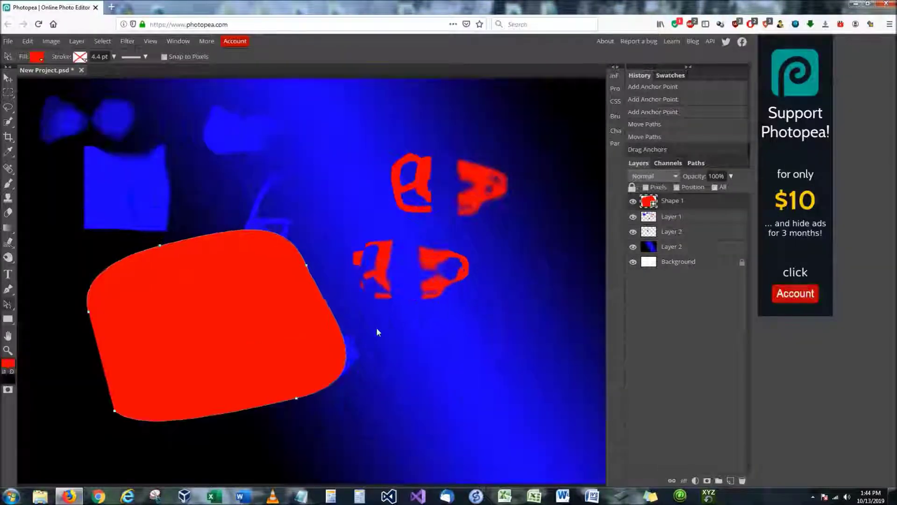
pyautogui.scroll(-5, 377, 332)
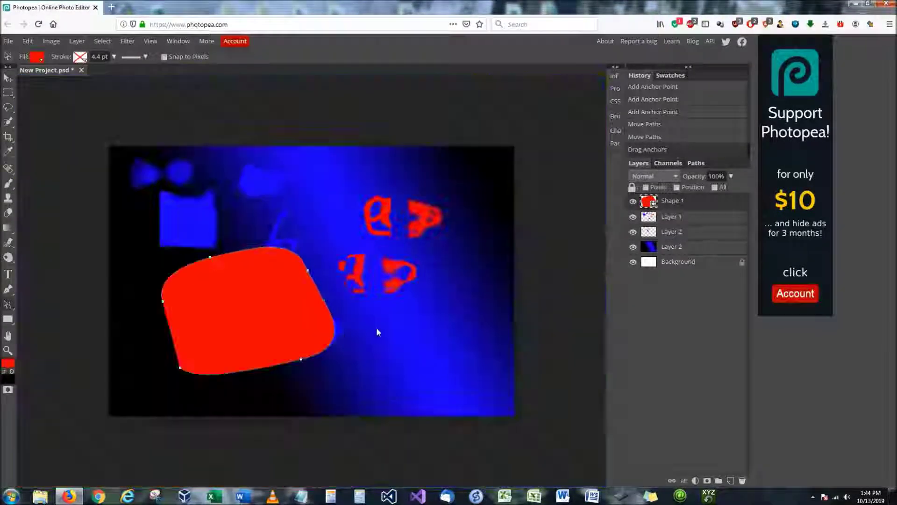
pyautogui.scroll(4, 378, 332)
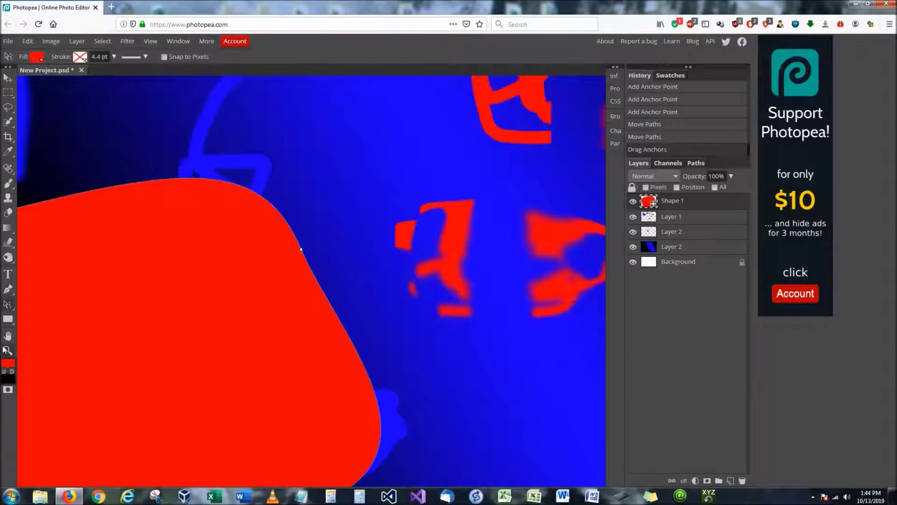
pyautogui.click(8, 351)
pyautogui.scroll(-8, 369, 260)
pyautogui.scroll(8, 363, 260)
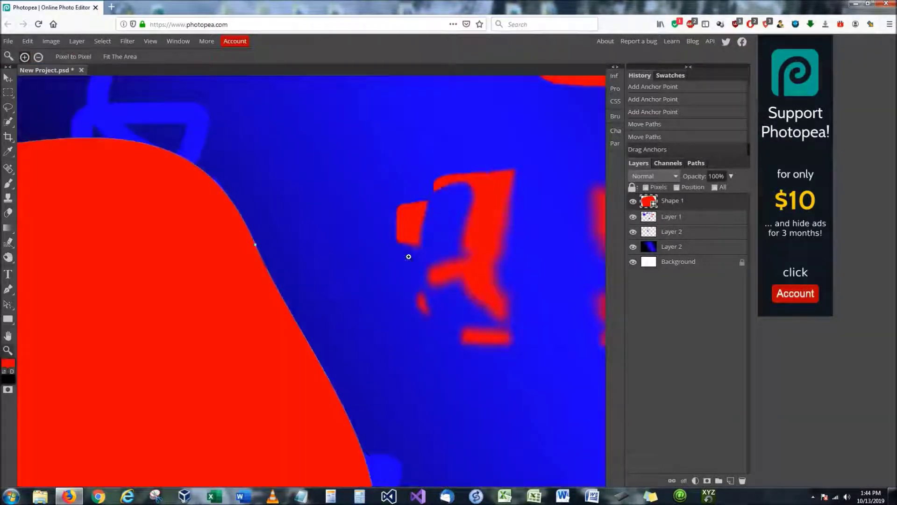
pyautogui.scroll(-3, 386, 256)
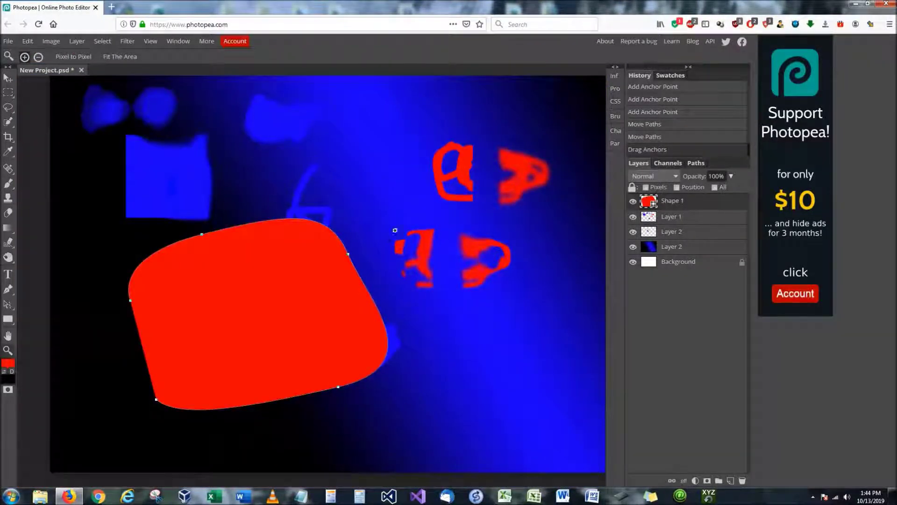
pyautogui.click(9, 337)
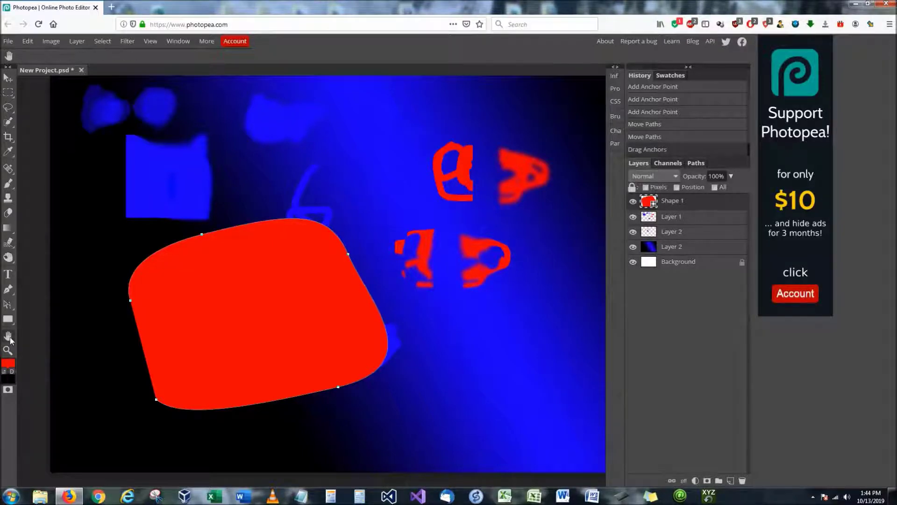
pyautogui.moveTo(263, 187); pyautogui.dragTo(209, 182)
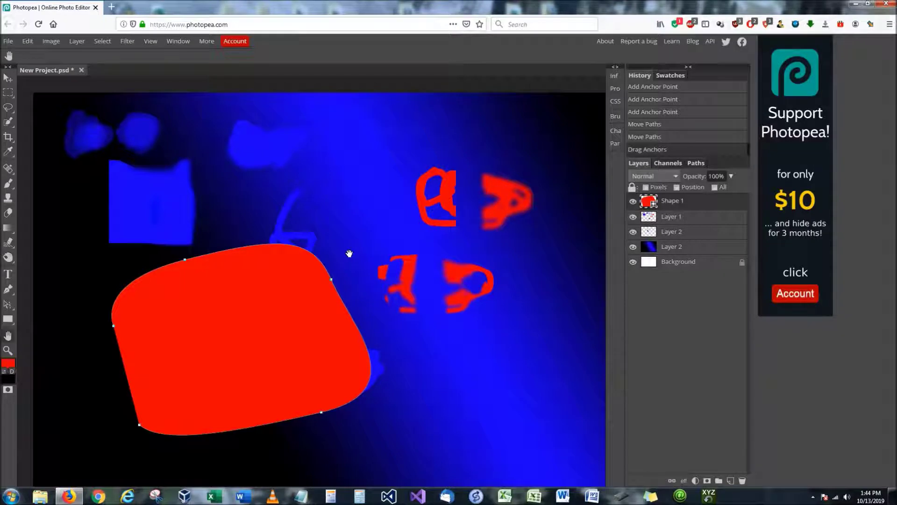
# - Export the artwork as New Project.png, 1296 × 864 at 100% quality, and dismiss the download prompt
pyautogui.click(9, 43)
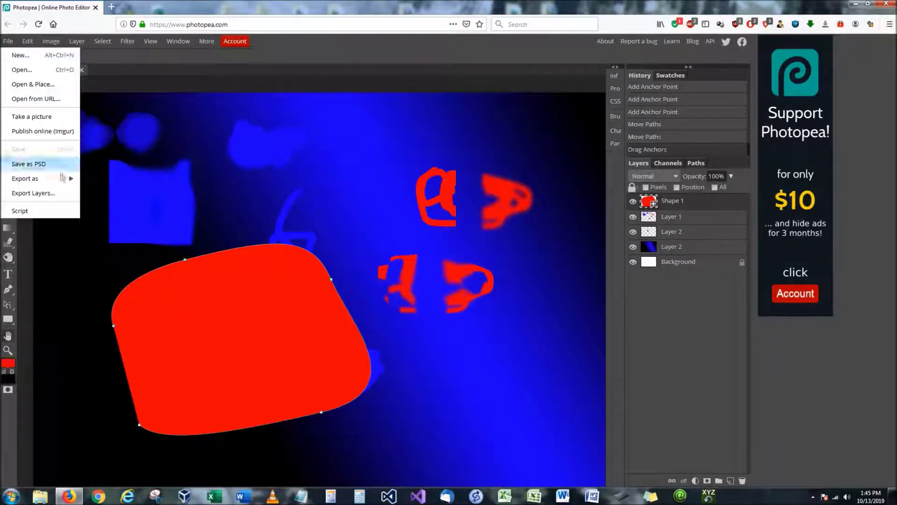
pyautogui.moveTo(56, 179)
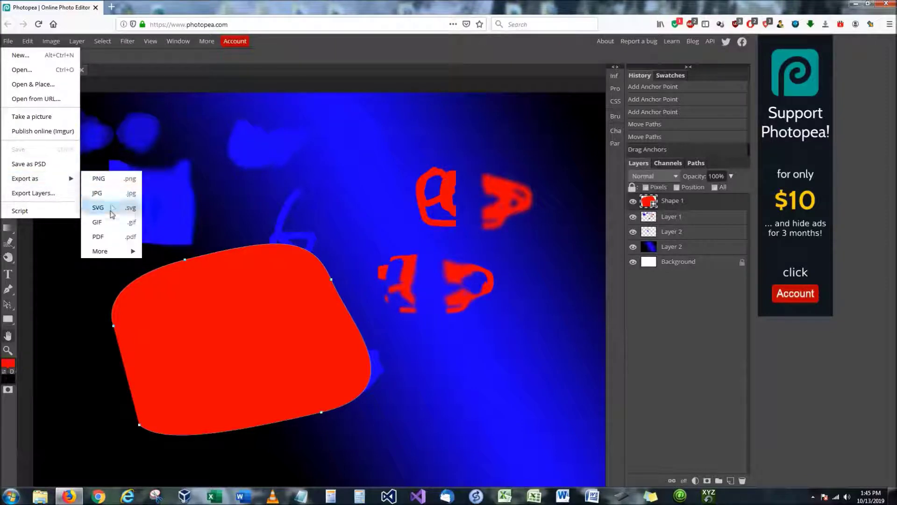
pyautogui.moveTo(112, 254)
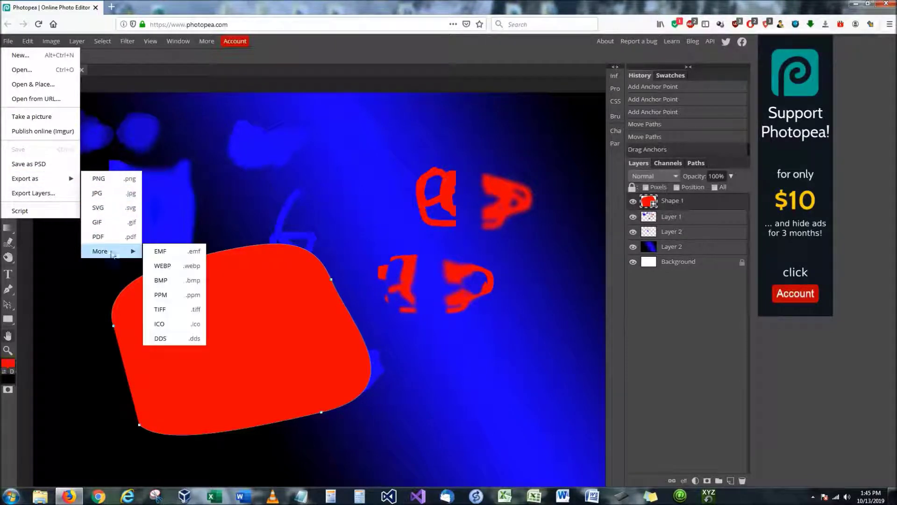
pyautogui.click(115, 181)
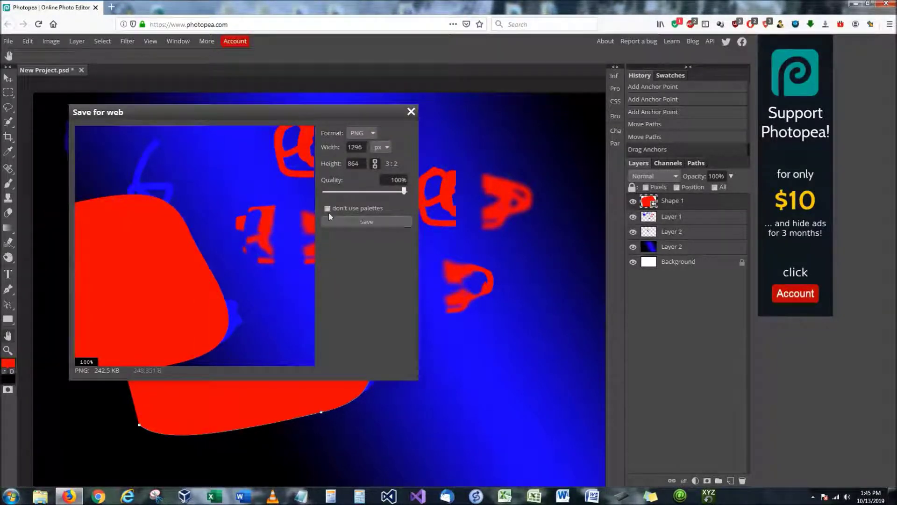
pyautogui.click(408, 191)
pyautogui.scroll(-5, 408, 191)
pyautogui.scroll(5, 413, 193)
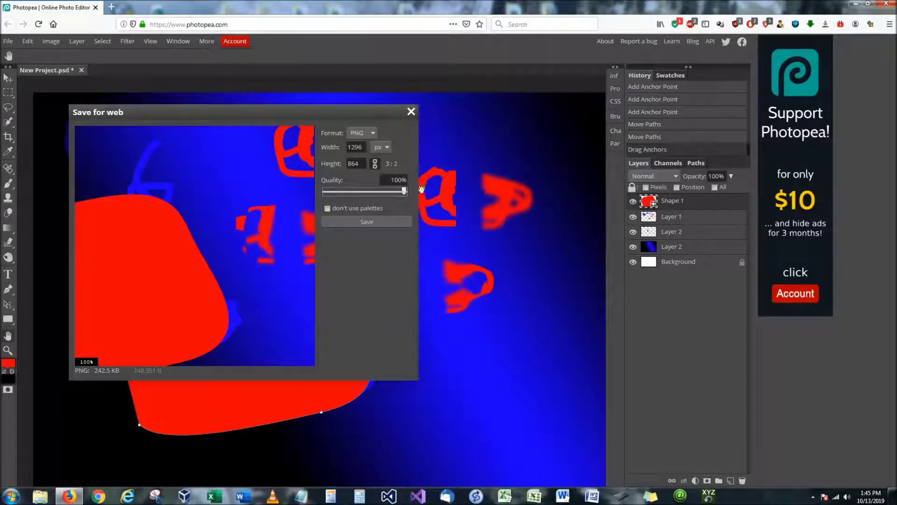
pyautogui.click(367, 223)
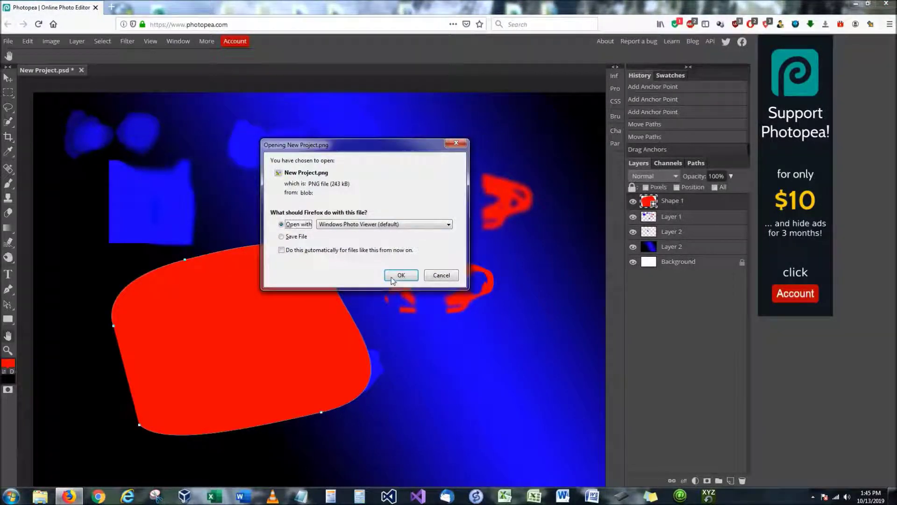
pyautogui.click(441, 275)
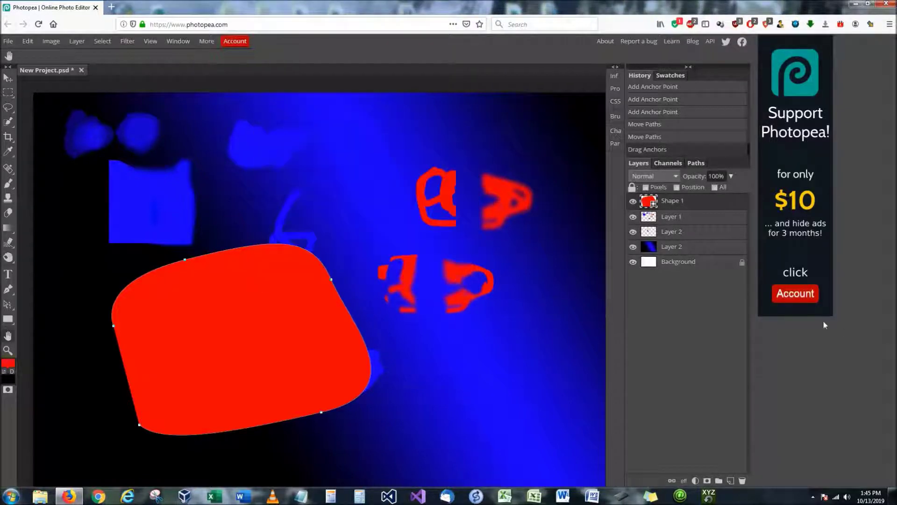